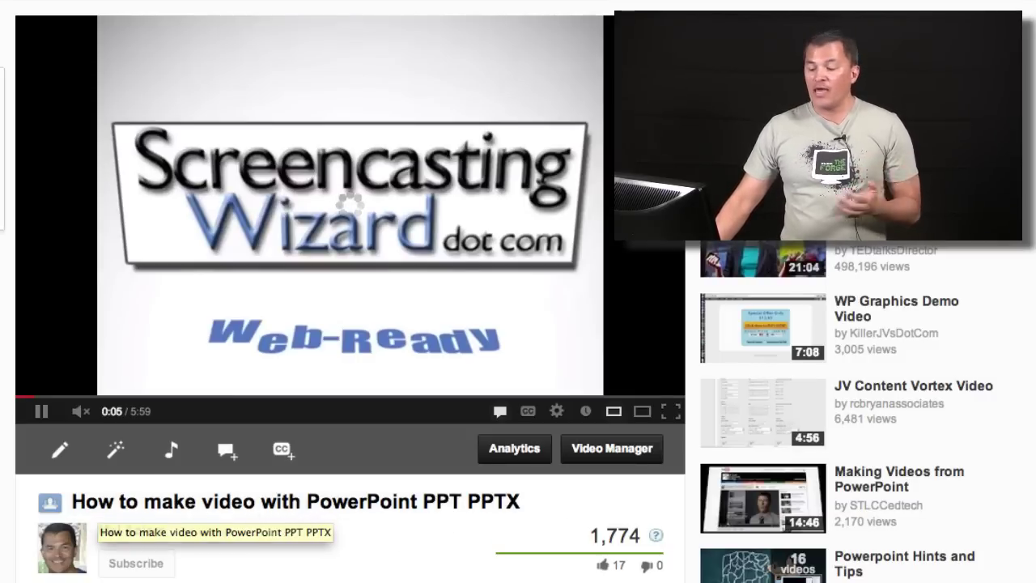
# - Read the viewer comments under the YouTube video about music stopping in a PowerPoint text and music slide show
pyautogui.scroll(-7, 350, 291)
pyautogui.scroll(-8, 350, 291)
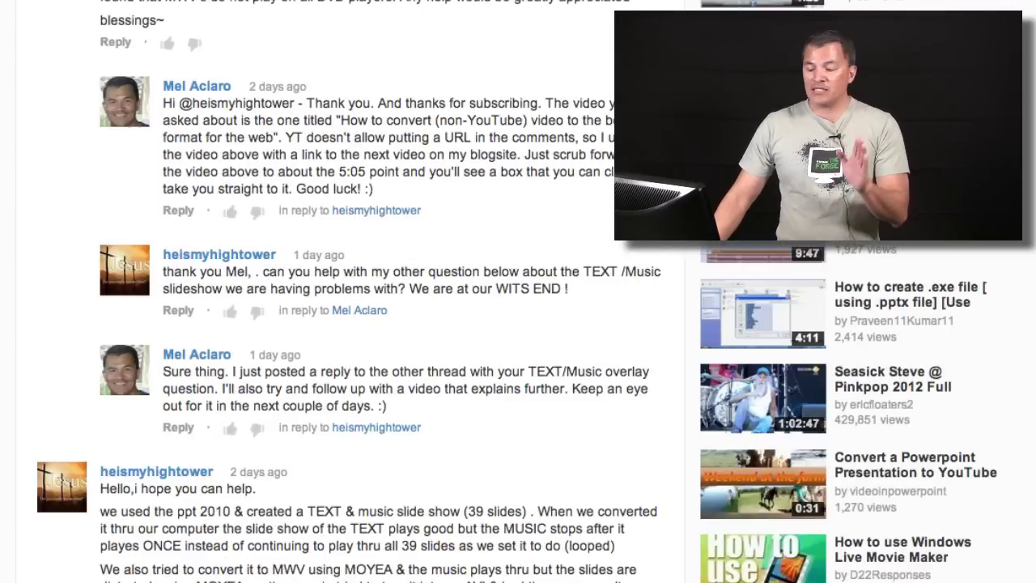
pyautogui.scroll(-2, 350, 291)
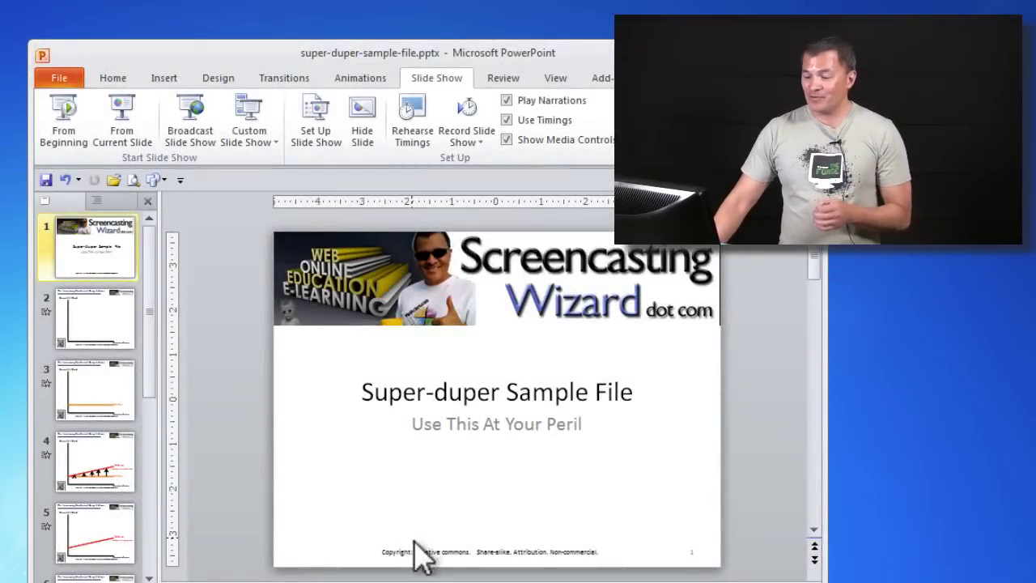
# - Look over the slides of super-duper-sample-file.pptx in Slide Sorter view and reopen the title slide in Normal view
pyautogui.moveTo(499, 49); pyautogui.dragTo(487, 25)
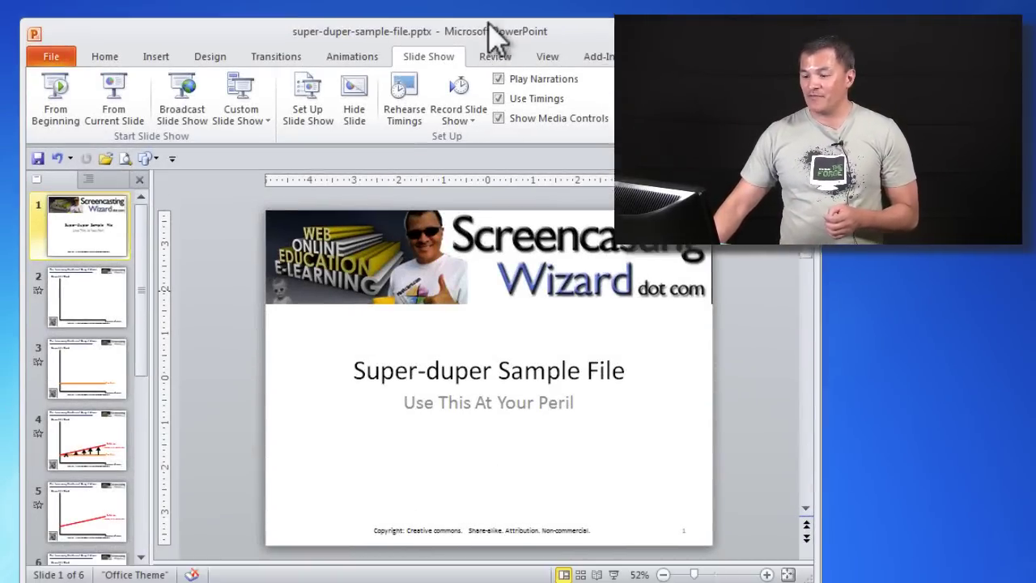
pyautogui.hotkey('alt', 'w')
pyautogui.press('i')
pyautogui.click(96, 243)
pyautogui.click(225, 238)
pyautogui.click(441, 266)
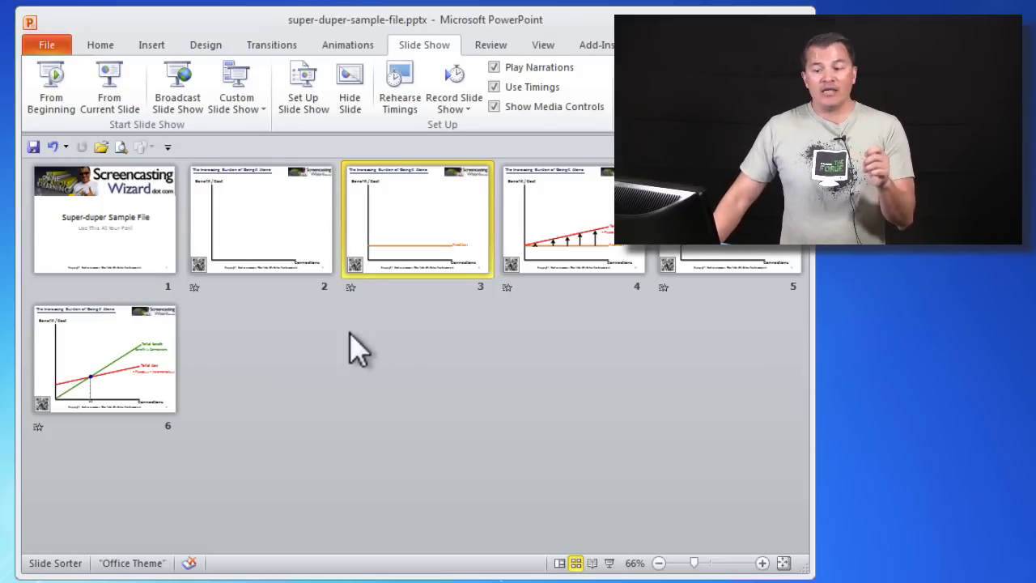
pyautogui.click(105, 220)
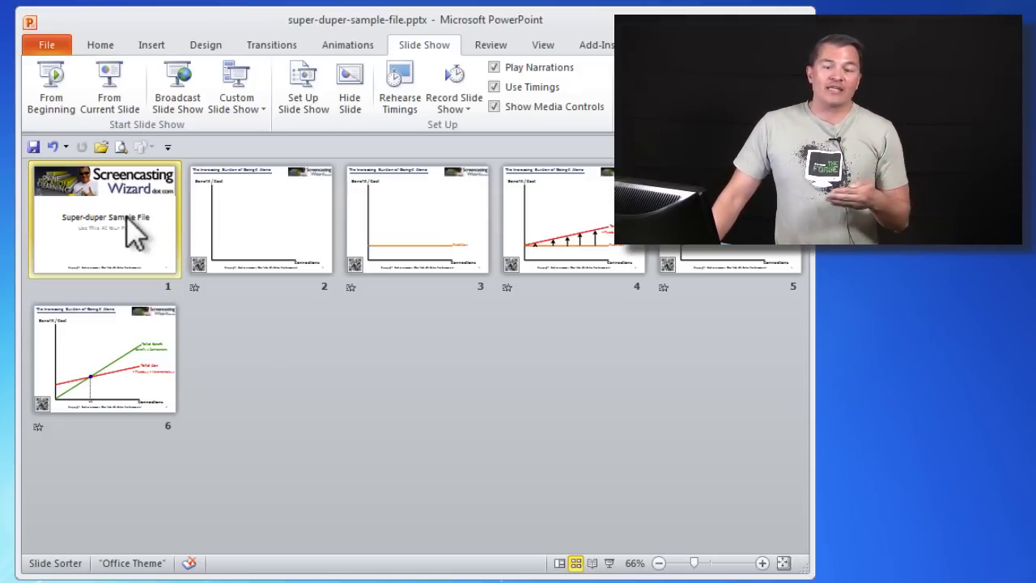
pyautogui.doubleClick(125, 251)
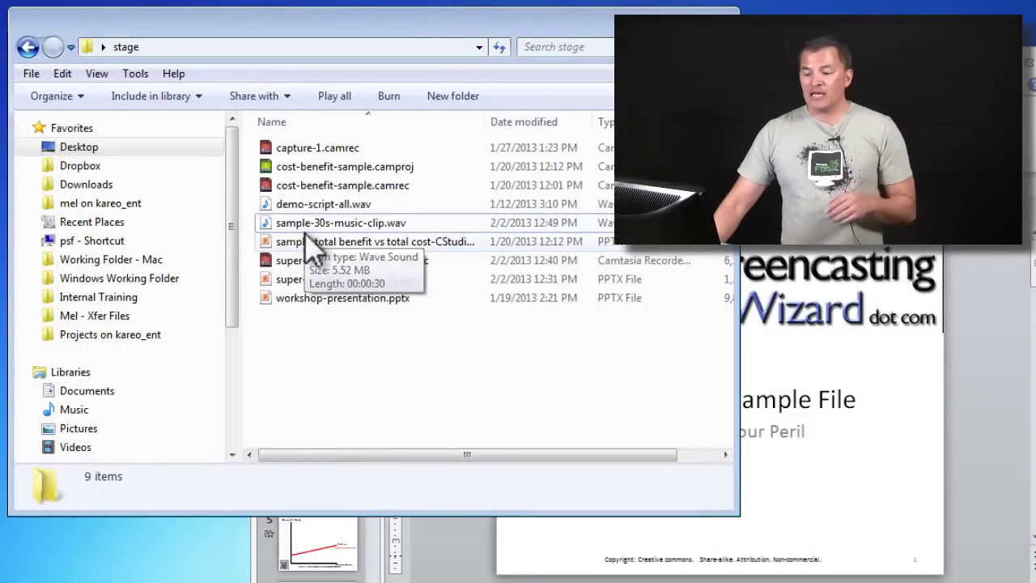
# - Preview sample-30s-music-clip.wav from the stage folder for a few seconds and close the media player
pyautogui.doubleClick(263, 222)
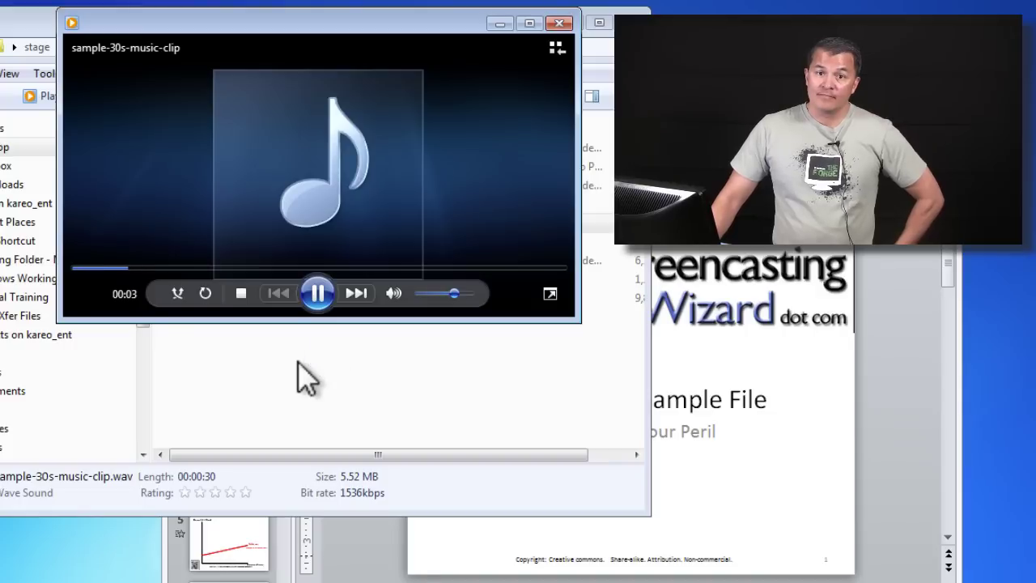
pyautogui.click(314, 293)
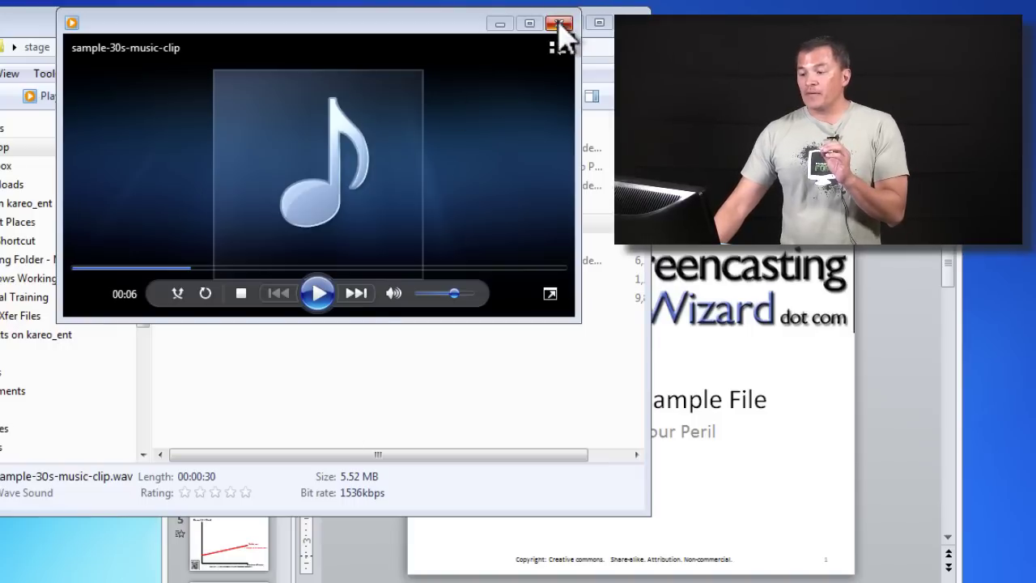
pyautogui.click(558, 23)
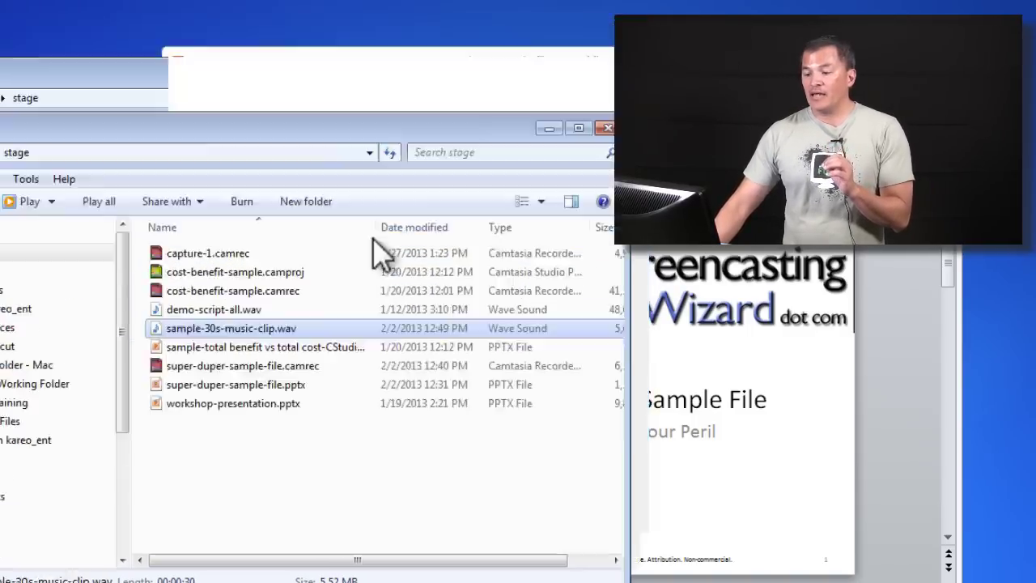
# - Switch back to PowerPoint and insert sample-30s-music-clip.wav from file as audio on the title slide
pyautogui.click(836, 330)
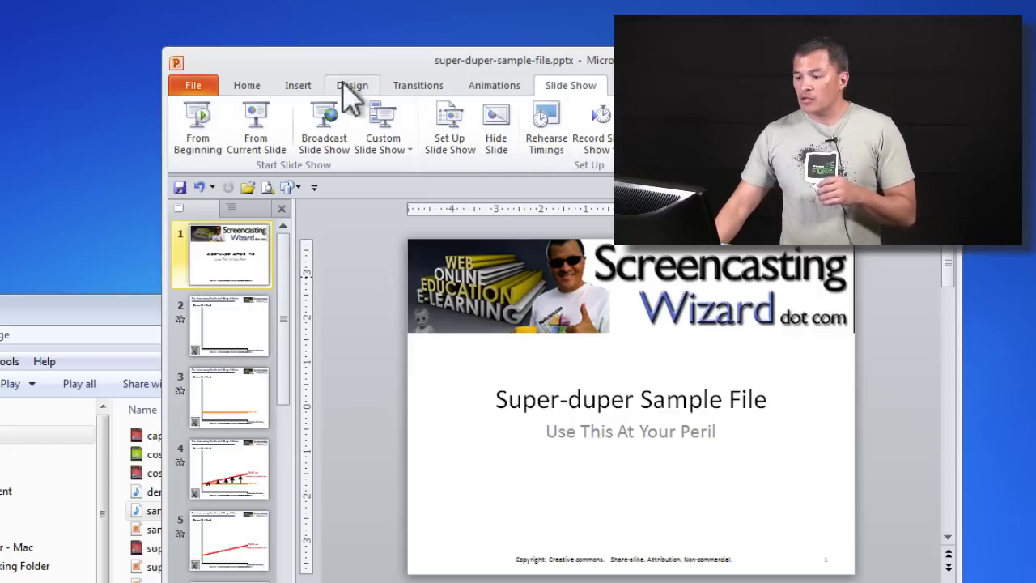
pyautogui.click(294, 86)
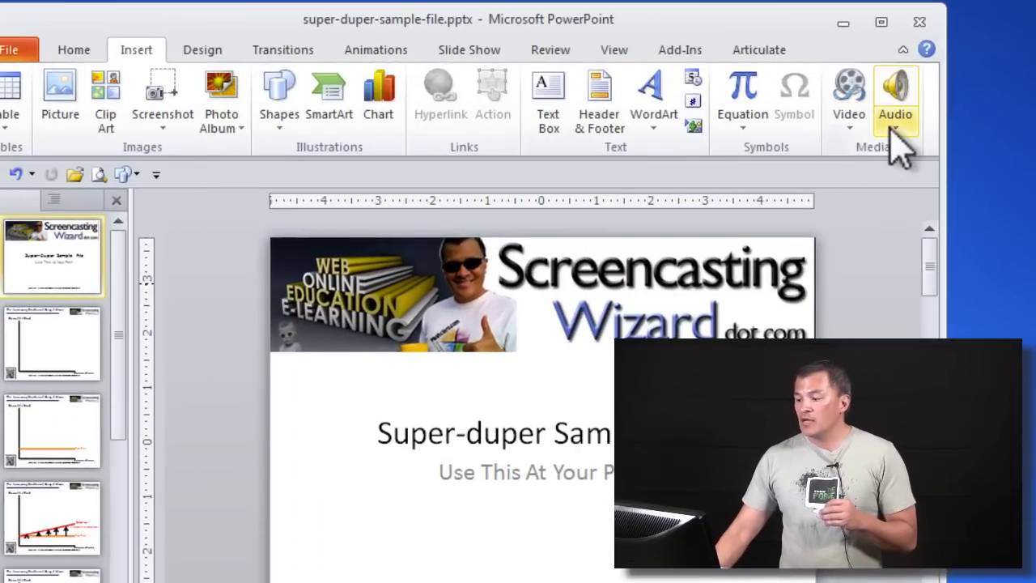
pyautogui.click(915, 150)
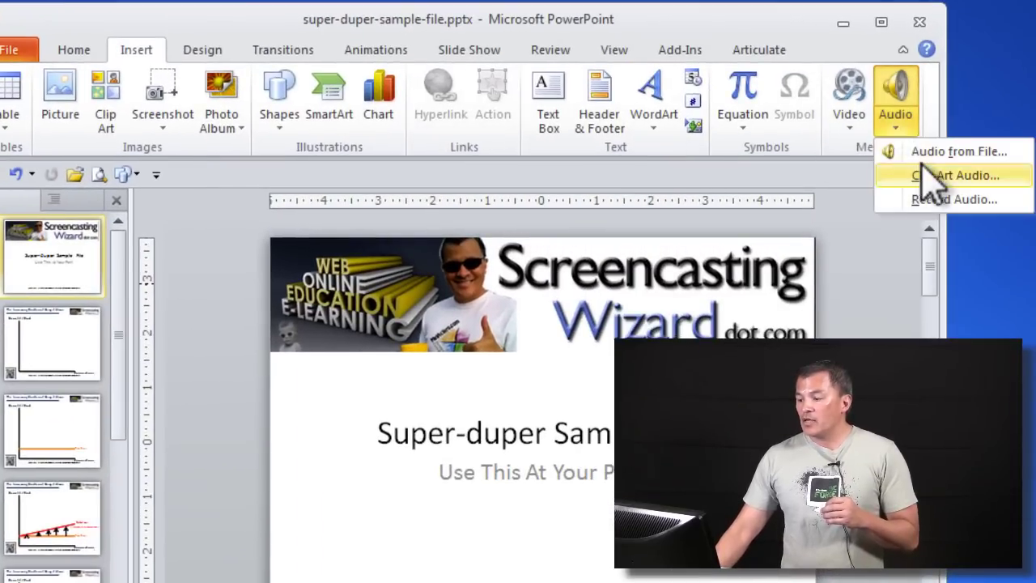
pyautogui.click(944, 152)
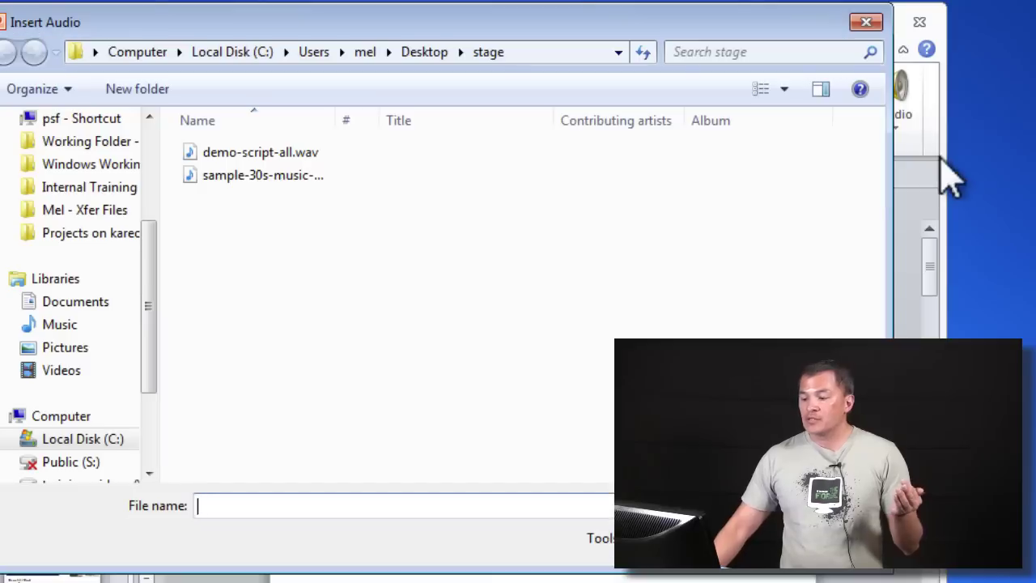
pyautogui.click(216, 177)
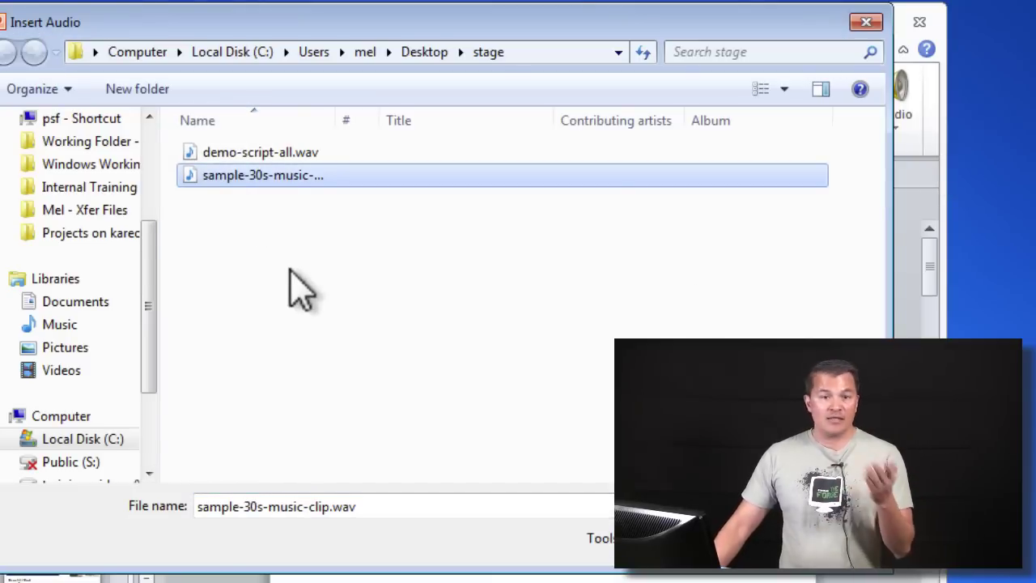
pyautogui.click(709, 541)
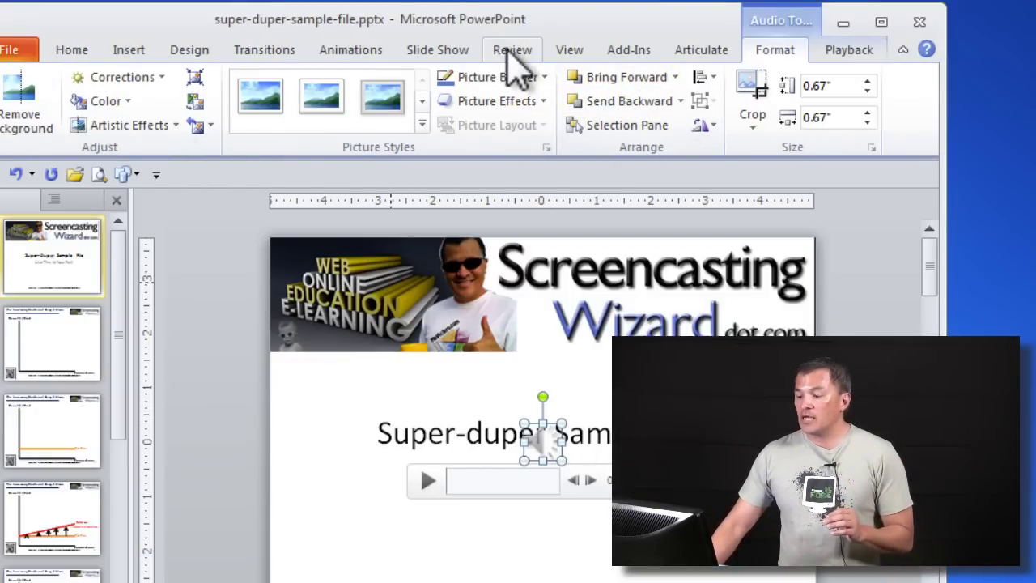
# - Record the slide show from the beginning, advancing from the title slide through the chart slides' animations
pyautogui.click(455, 50)
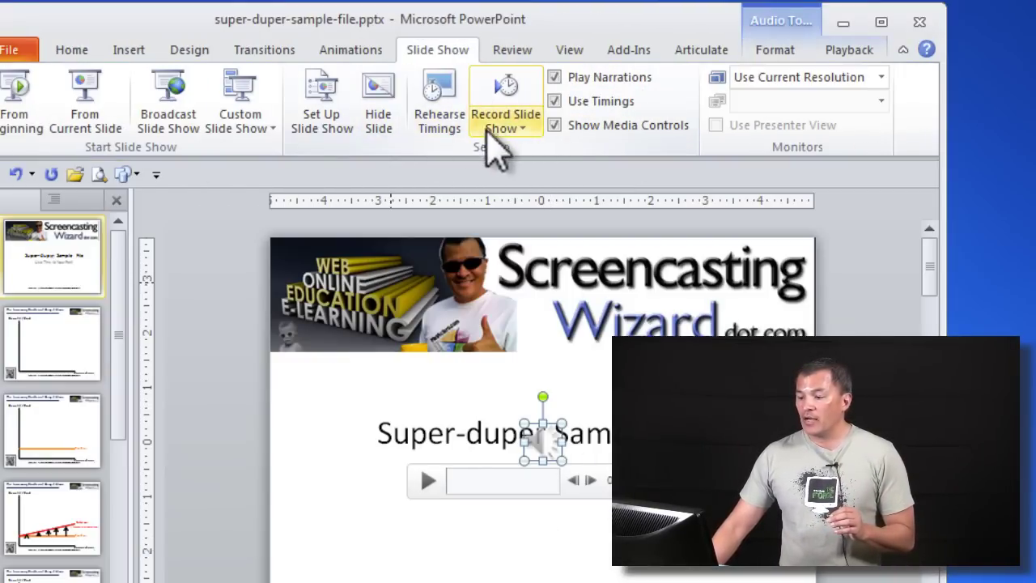
pyautogui.click(524, 131)
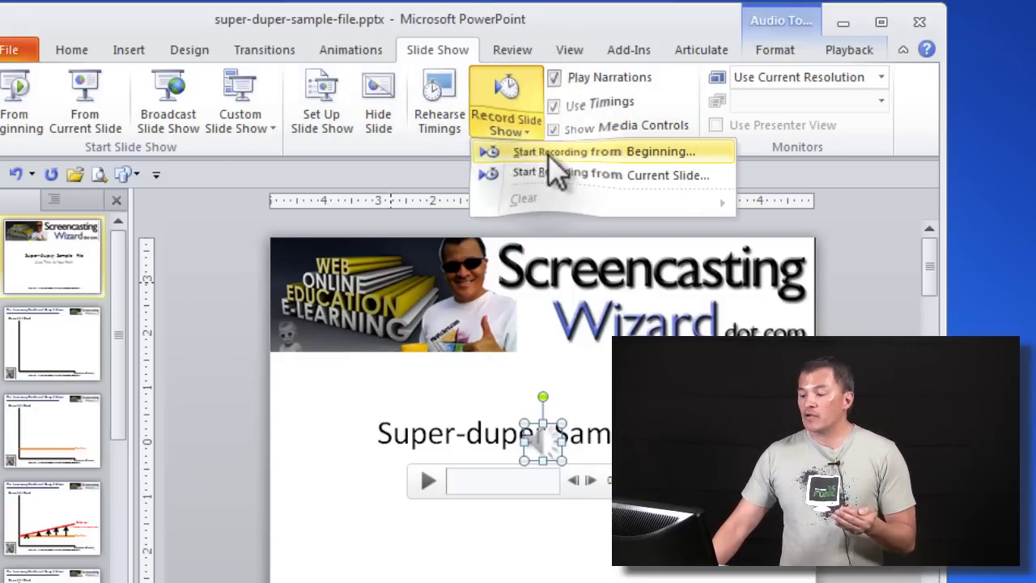
pyautogui.click(548, 154)
pyautogui.click(458, 397)
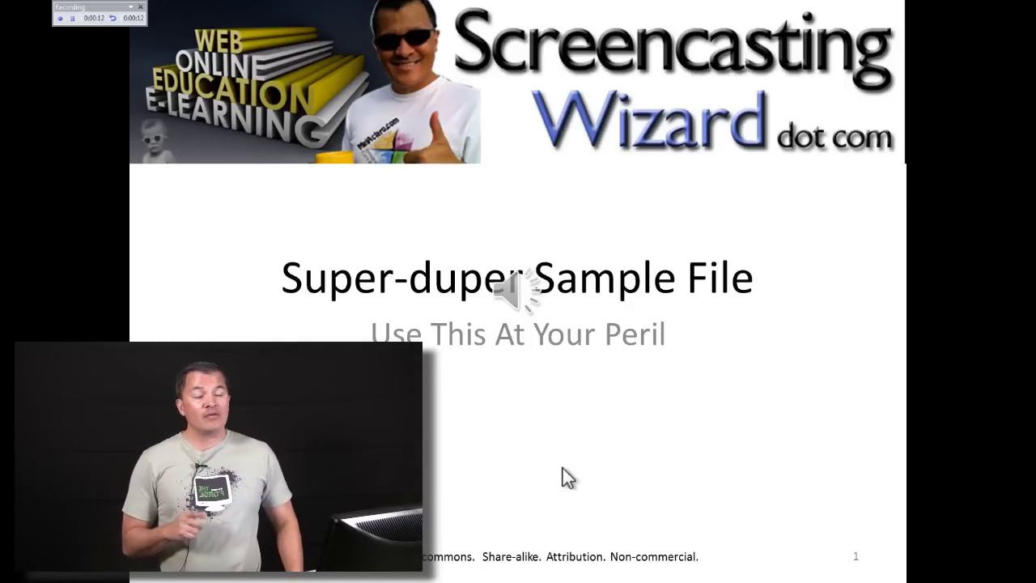
pyautogui.press('Right')
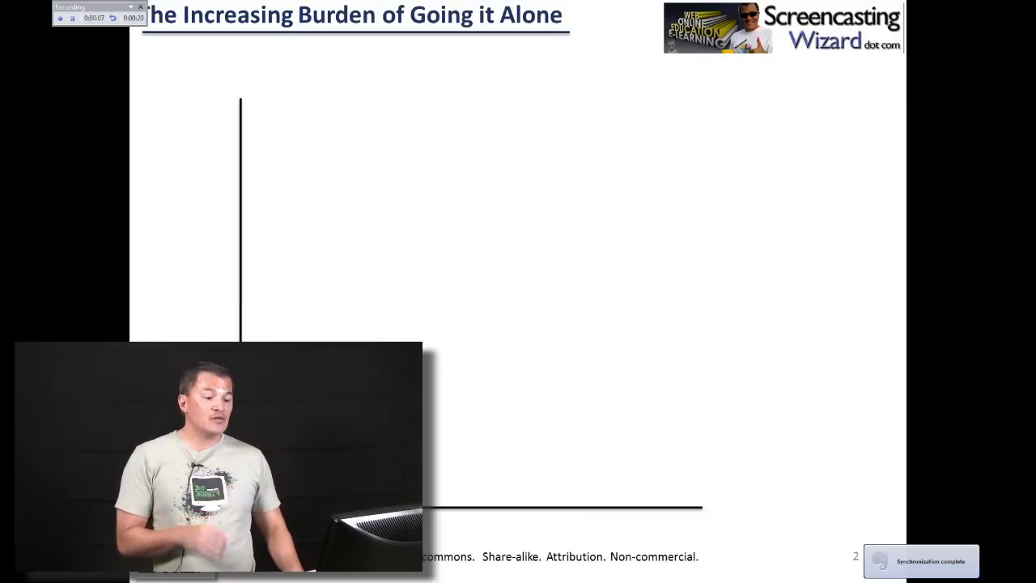
pyautogui.press('Right')
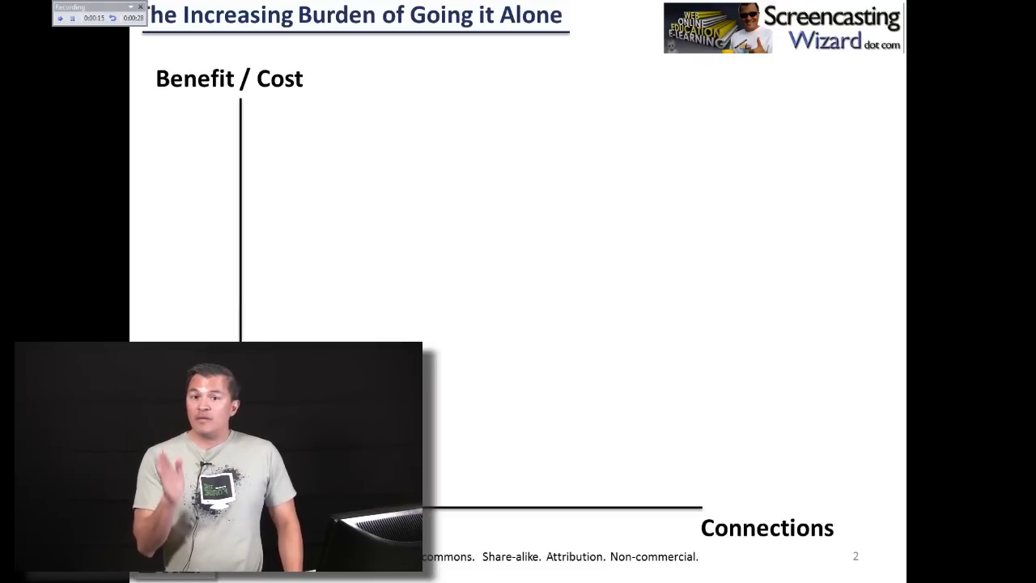
pyautogui.press('Right')
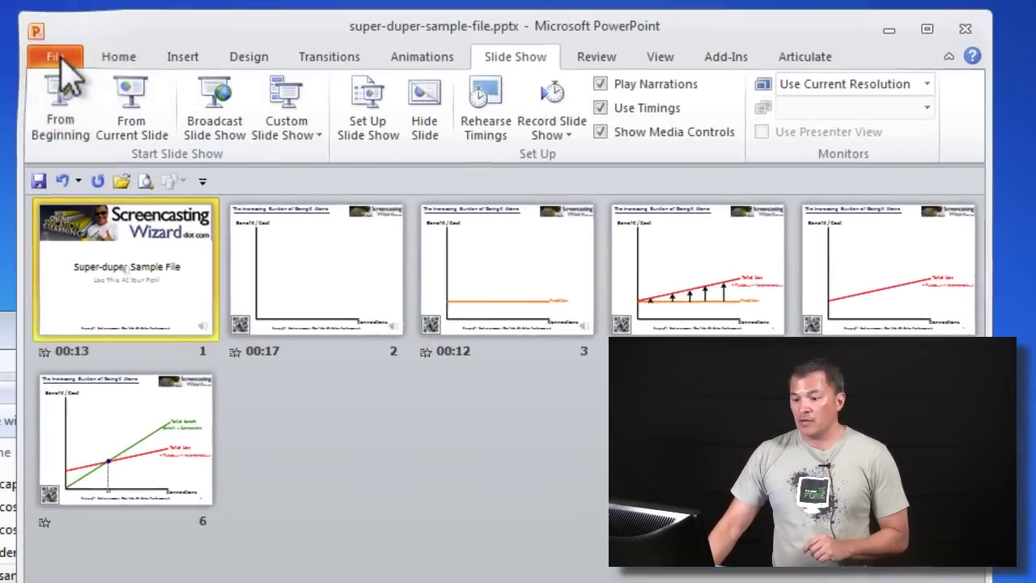
# - Save the presentation as a Windows Media Video named super-duper-sample-file.wmv
pyautogui.click(62, 68)
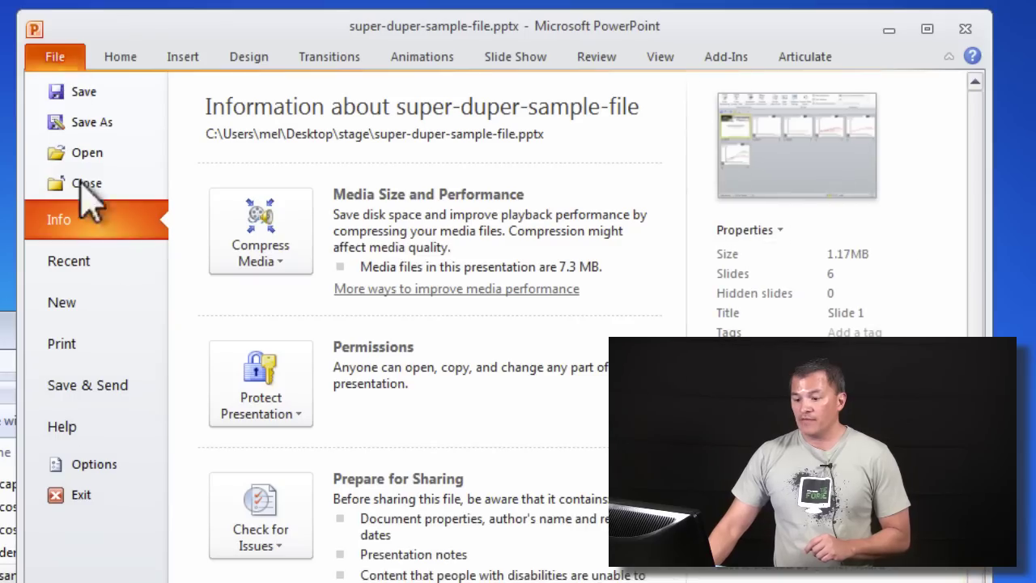
pyautogui.click(104, 125)
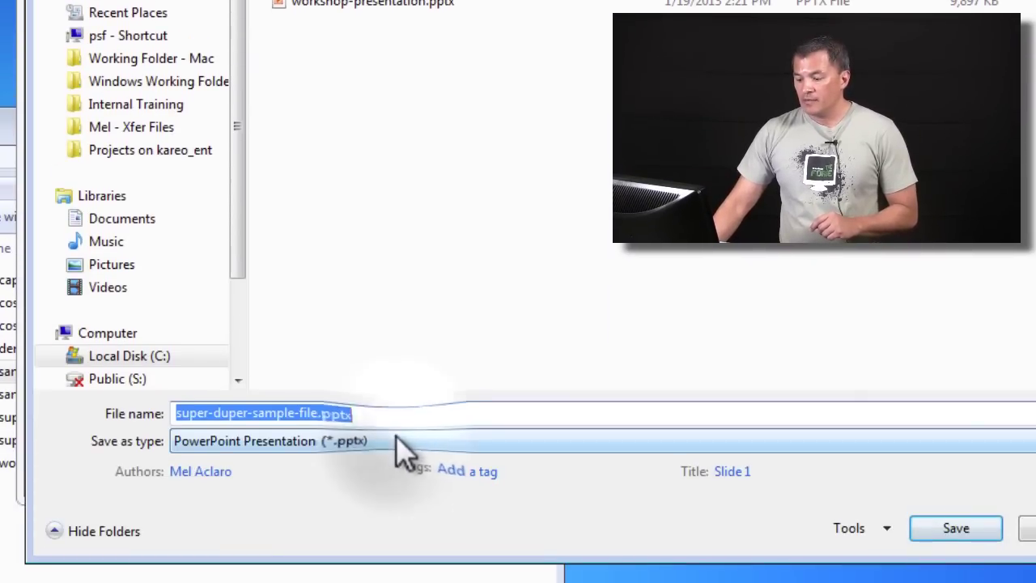
pyautogui.click(406, 442)
pyautogui.click(353, 255)
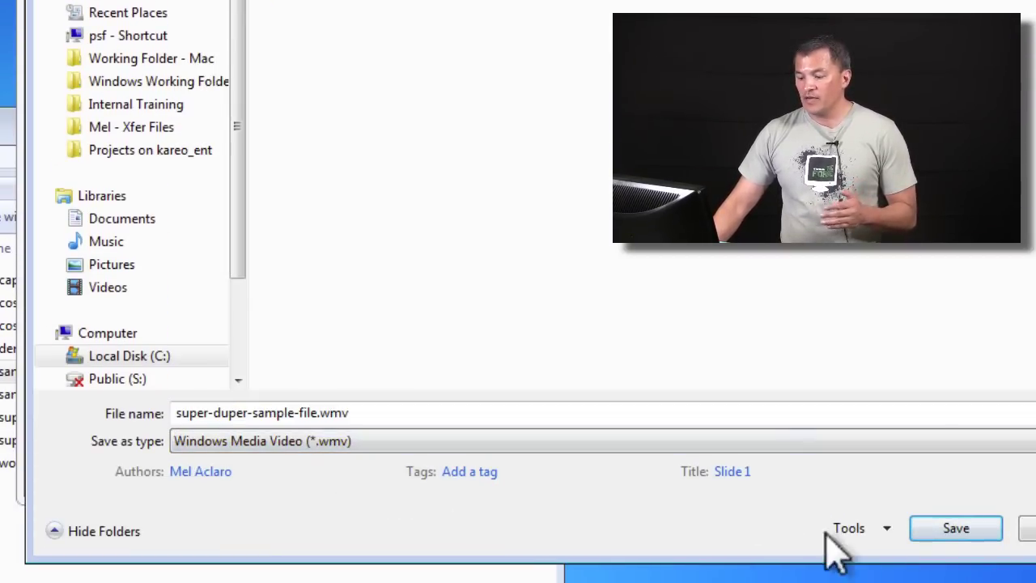
pyautogui.press('Return')
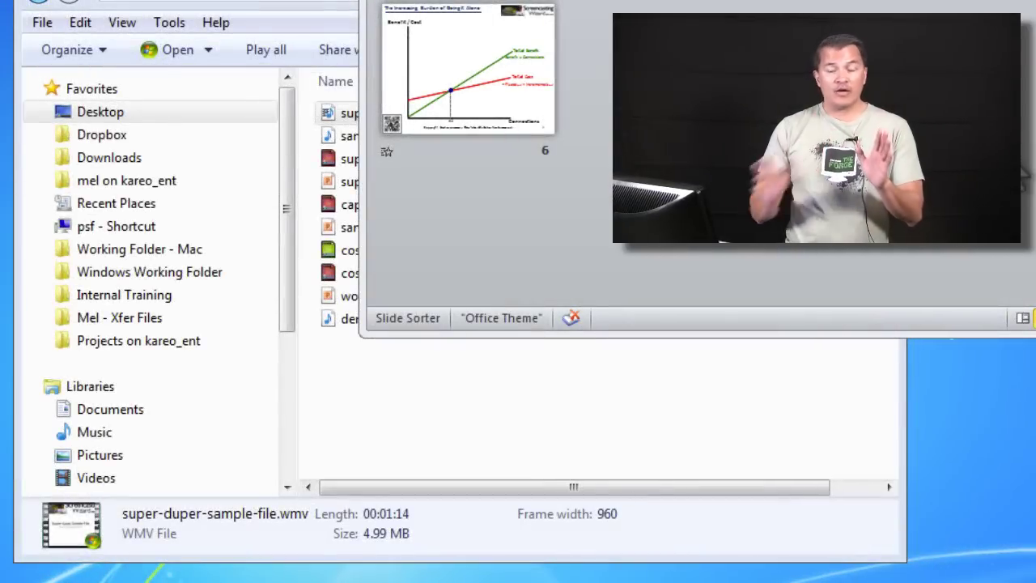
# - Play super-duper-sample-file.wmv from the stage folder in Windows Media Player to check its music, then close the player
pyautogui.click(338, 113)
pyautogui.rightClick(328, 111)
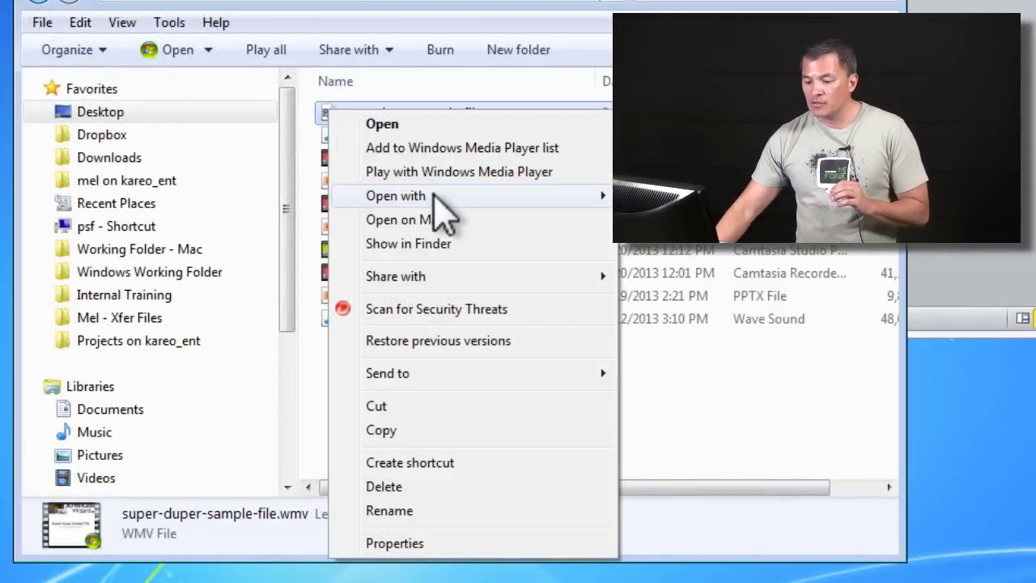
pyautogui.moveTo(439, 208)
pyautogui.click(720, 220)
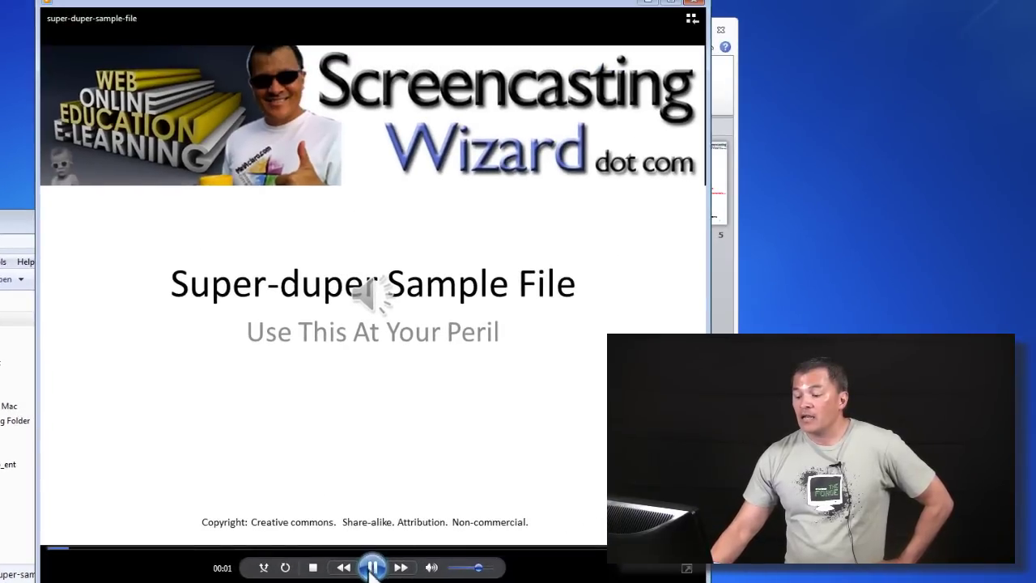
pyautogui.click(372, 568)
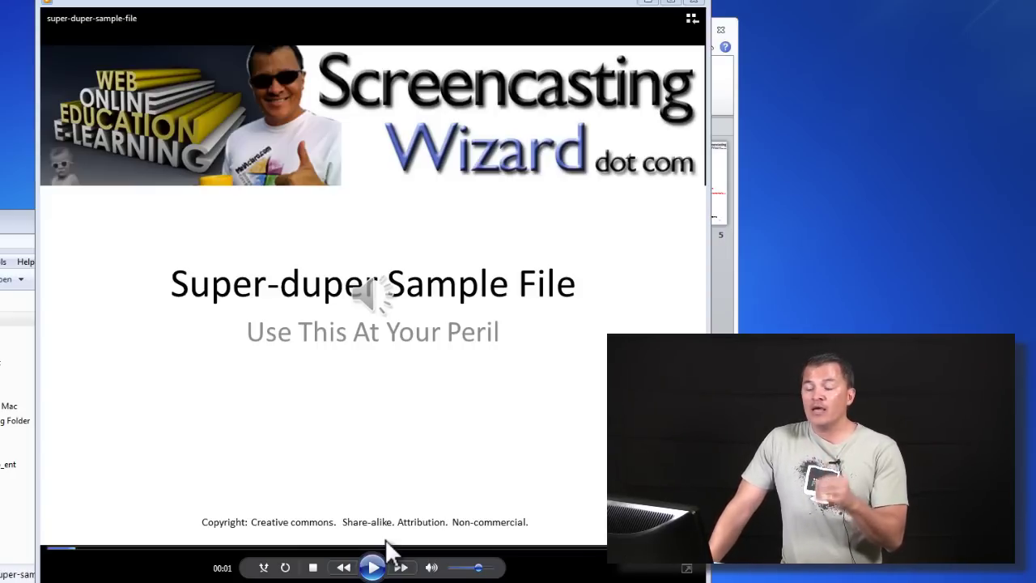
pyautogui.click(372, 567)
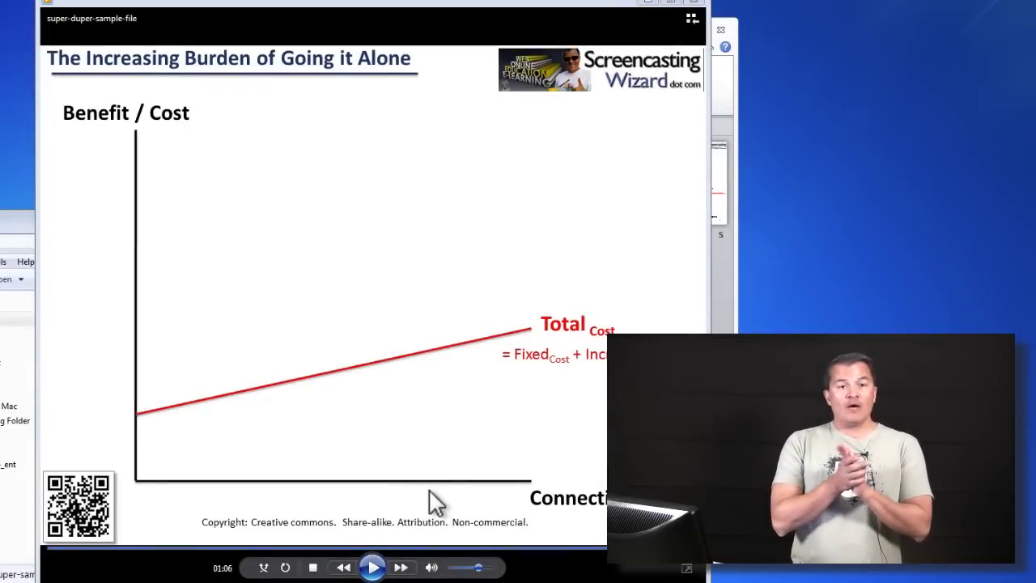
pyautogui.click(695, 5)
# - Return to PowerPoint and compare the recorded timings of the slides from the title slide to slide 5
pyautogui.click(577, 256)
pyautogui.click(191, 194)
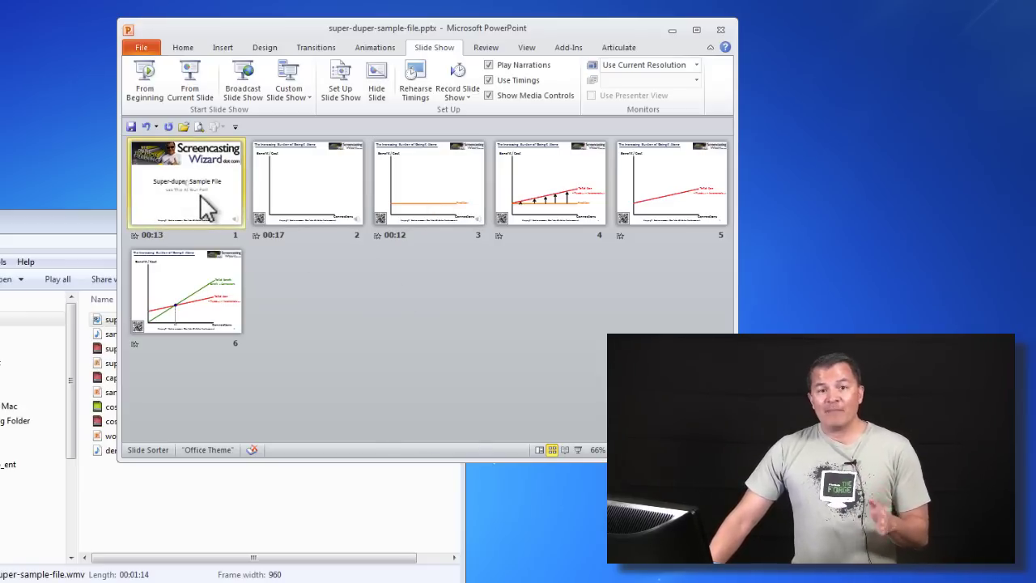
pyautogui.click(631, 194)
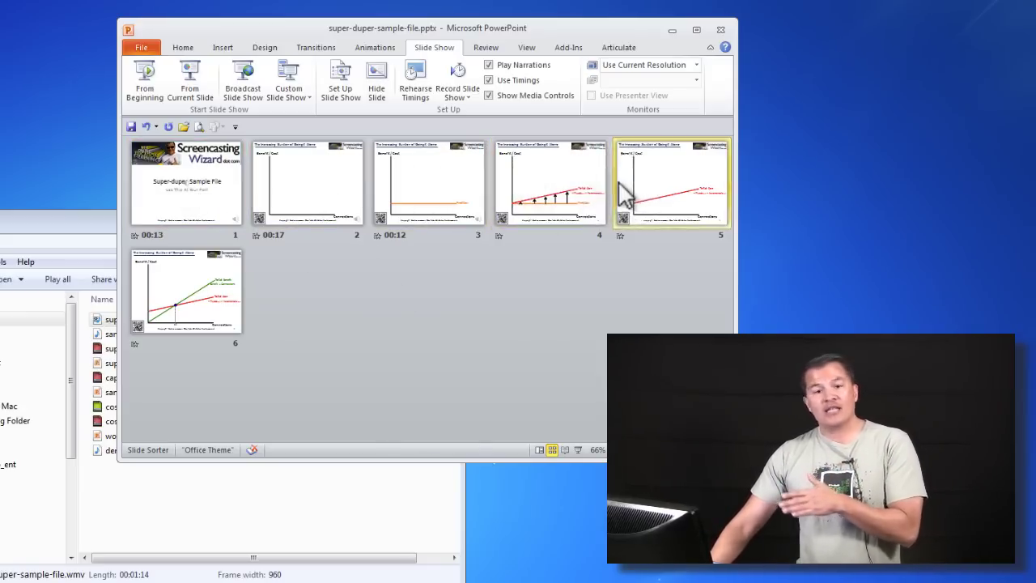
pyautogui.click(439, 350)
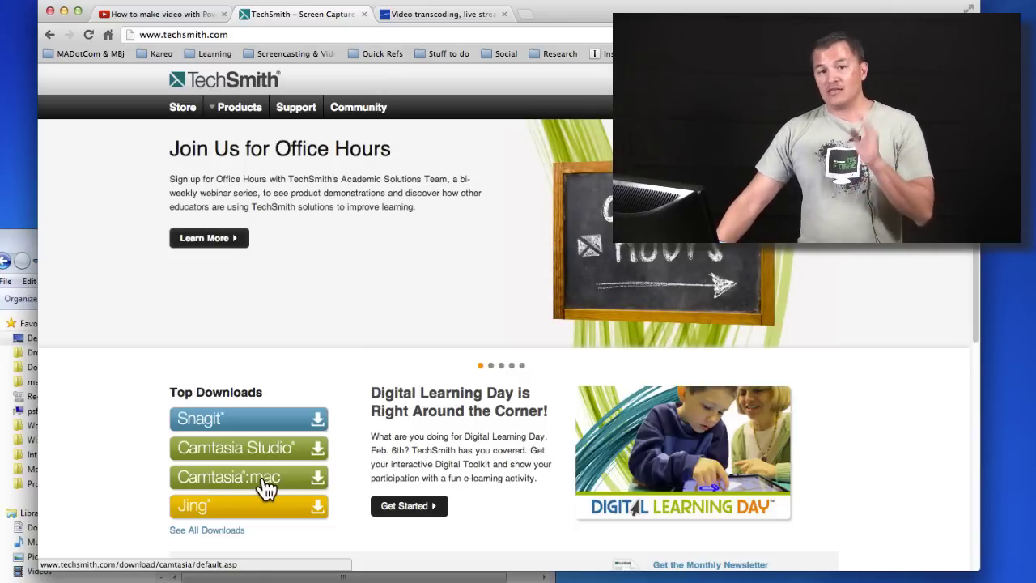
# - Switch to the Telestream website in the browser and open the ScreenFlow product page
pyautogui.click(433, 16)
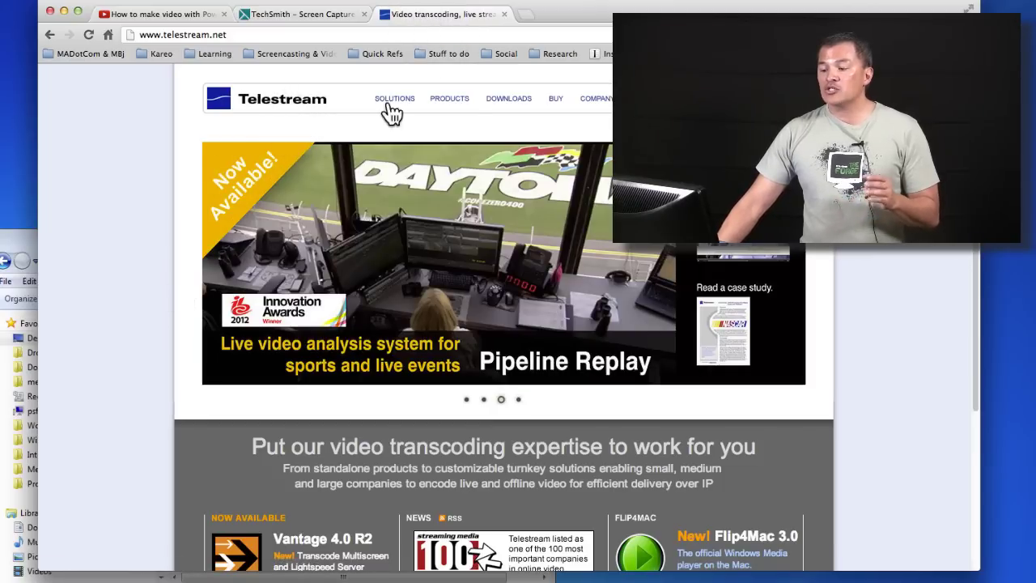
pyautogui.moveTo(459, 108)
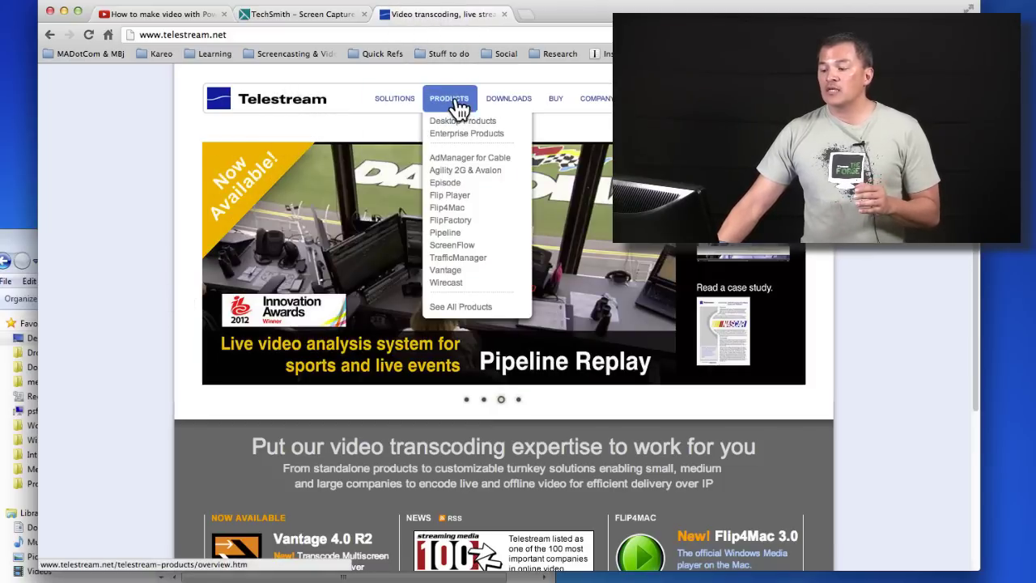
pyautogui.click(474, 251)
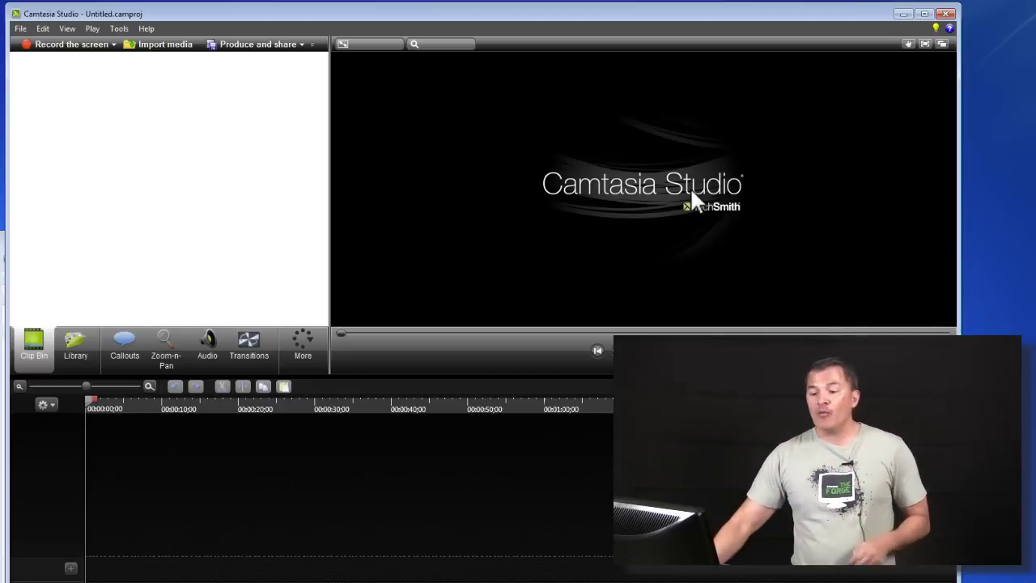
# - Switch to PowerPoint and start recording the presentation from the title slide with the Camtasia Studio add-in
pyautogui.click(902, 14)
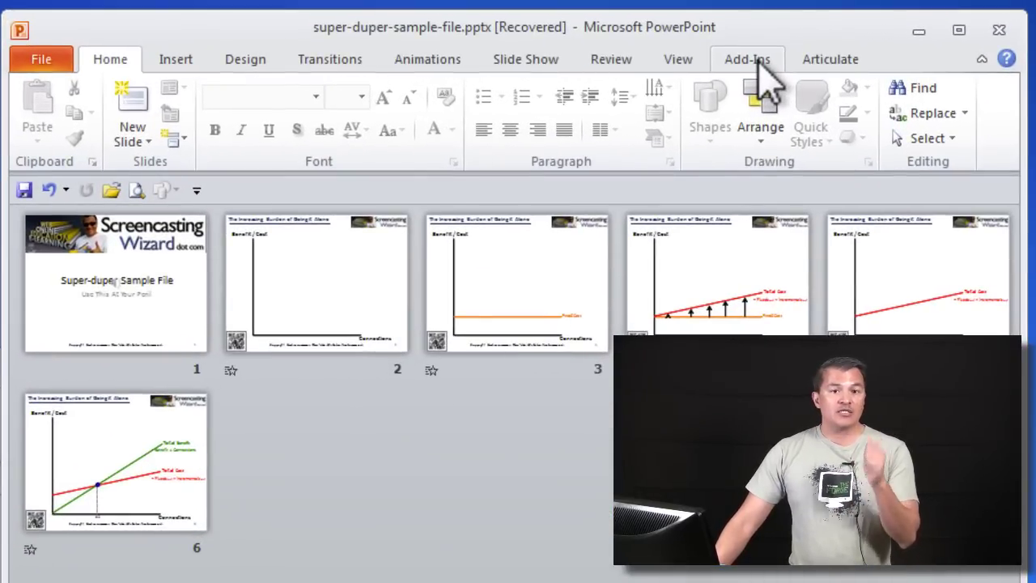
pyautogui.click(746, 59)
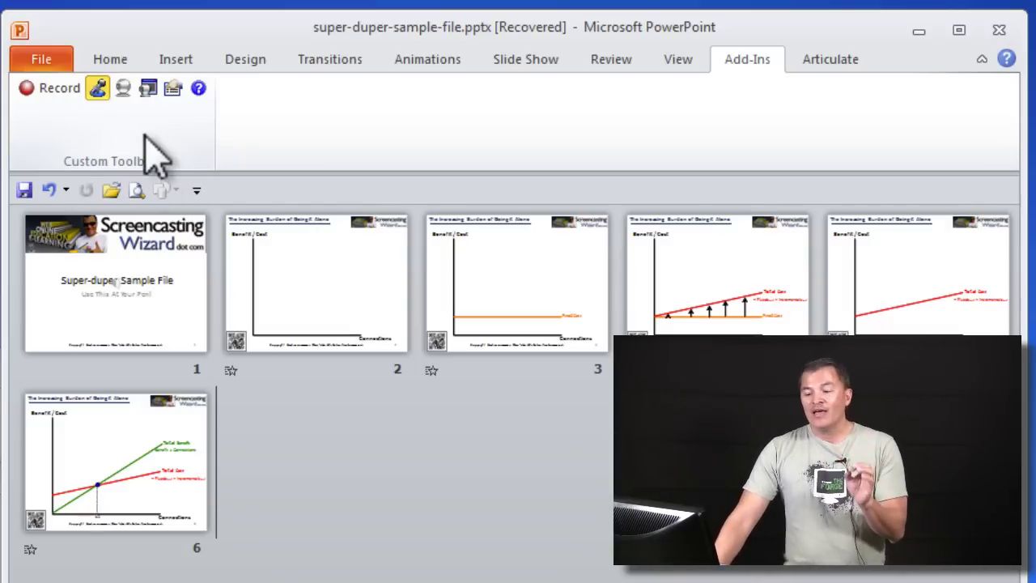
pyautogui.click(174, 324)
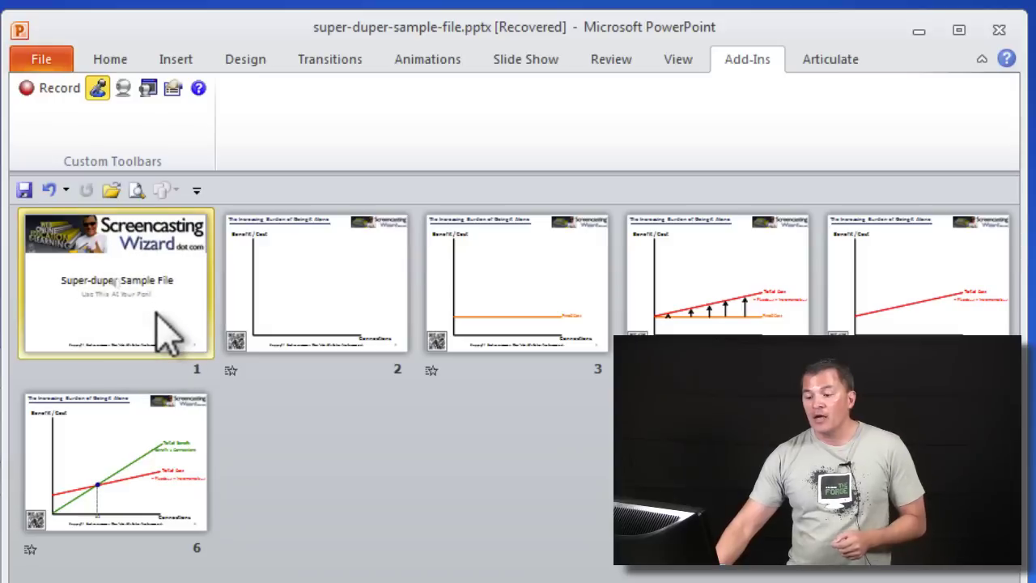
pyautogui.click(52, 91)
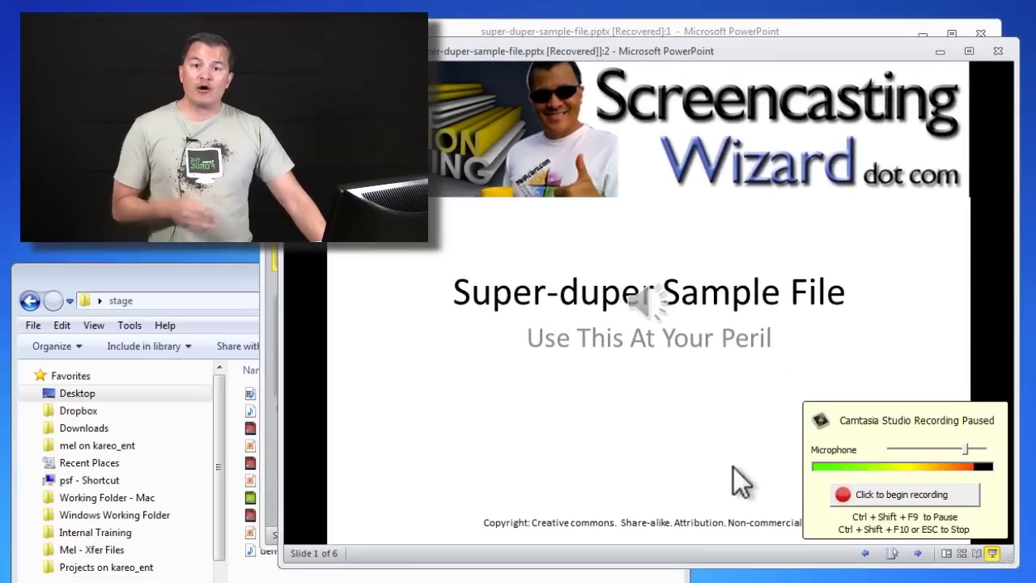
pyautogui.click(890, 493)
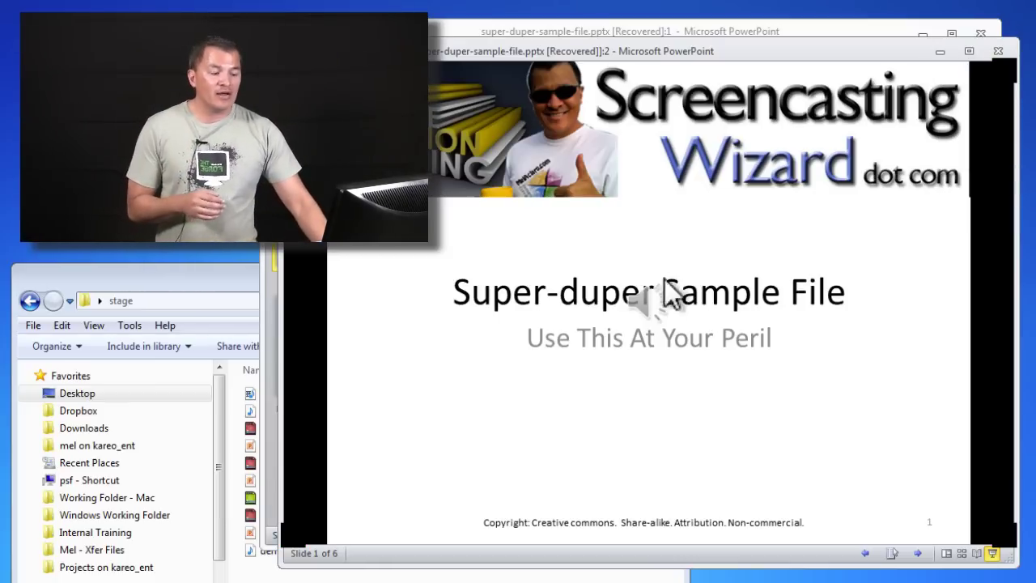
# - Start the title slide's embedded music during the recording and advance the slide show through to slide 6
pyautogui.moveTo(647, 311)
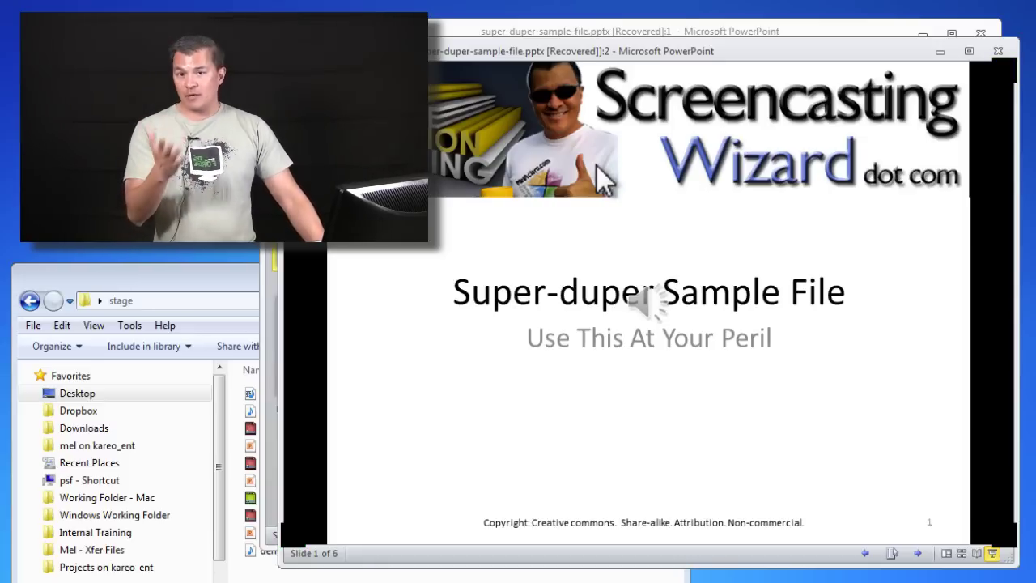
pyautogui.moveTo(571, 277)
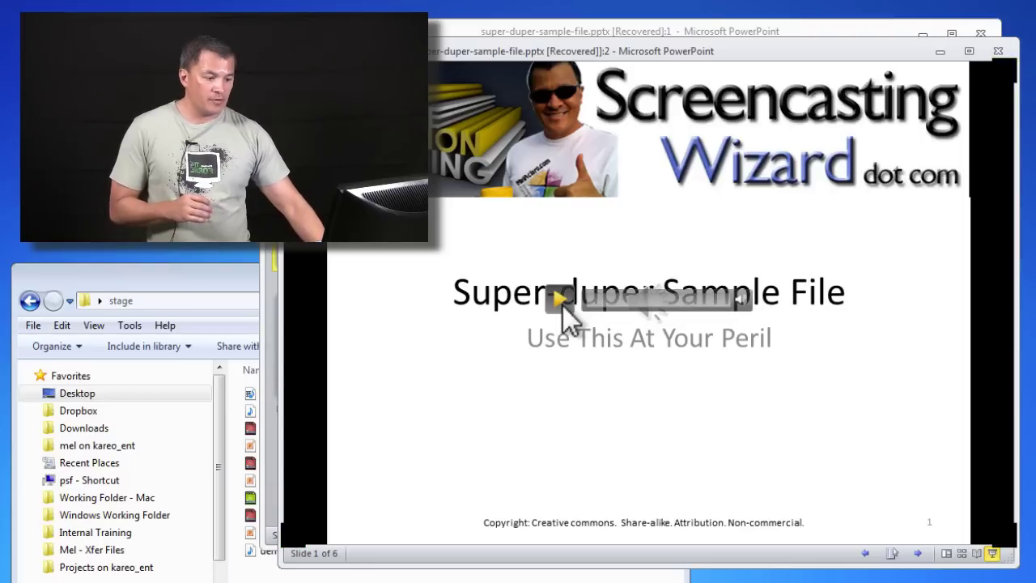
pyautogui.click(741, 412)
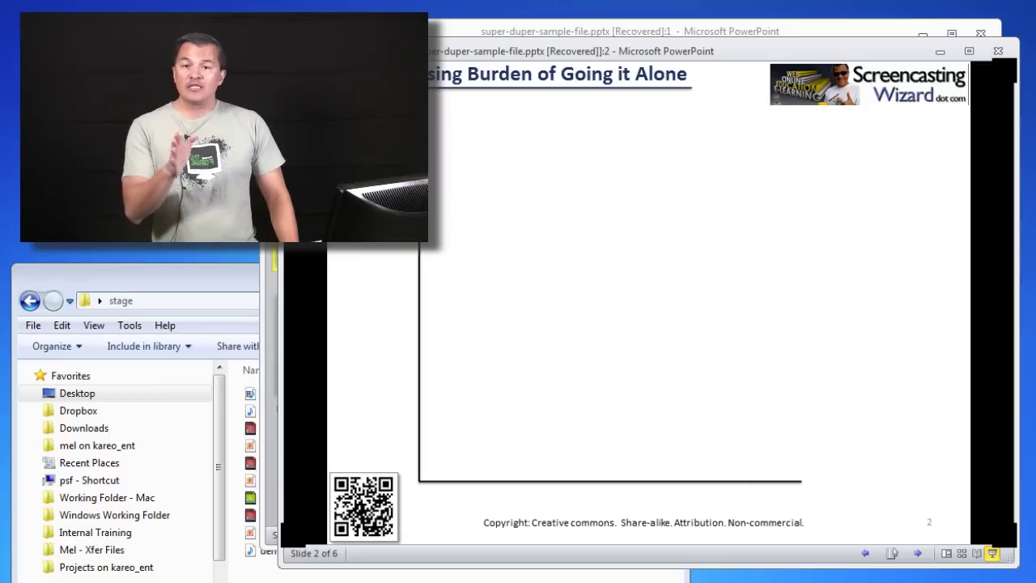
pyautogui.press('Right')
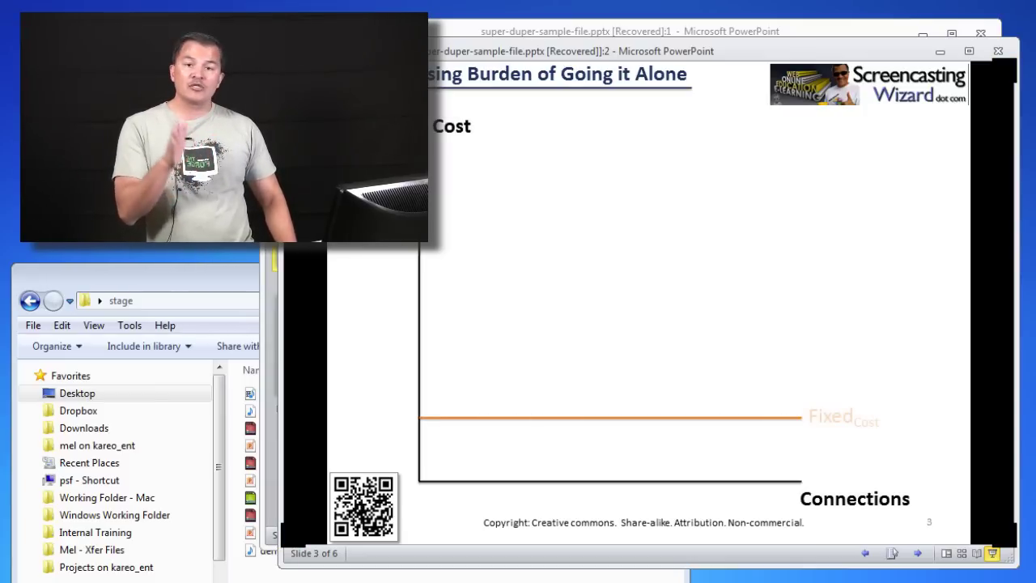
pyautogui.press('Right')
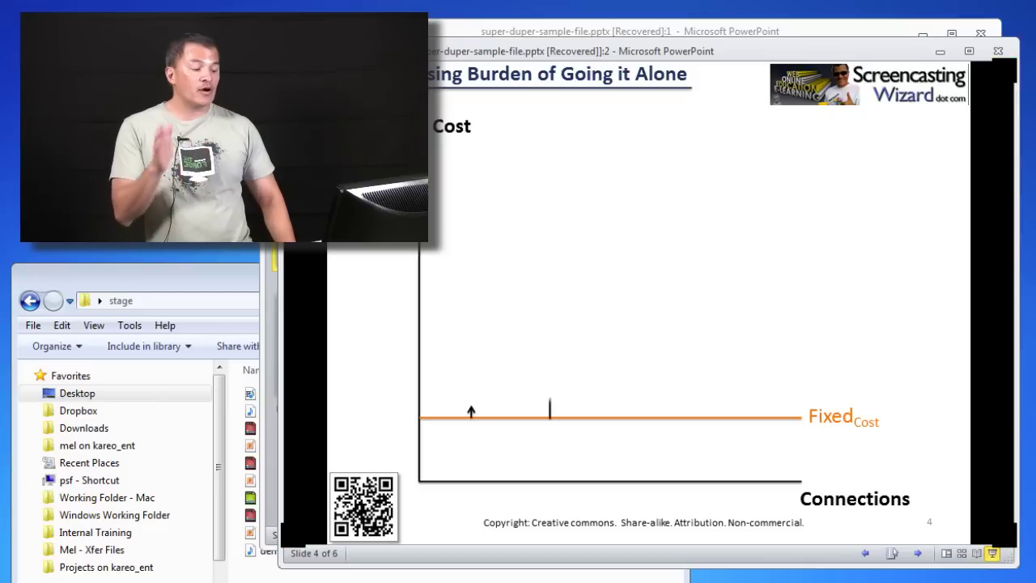
pyautogui.press('Right')
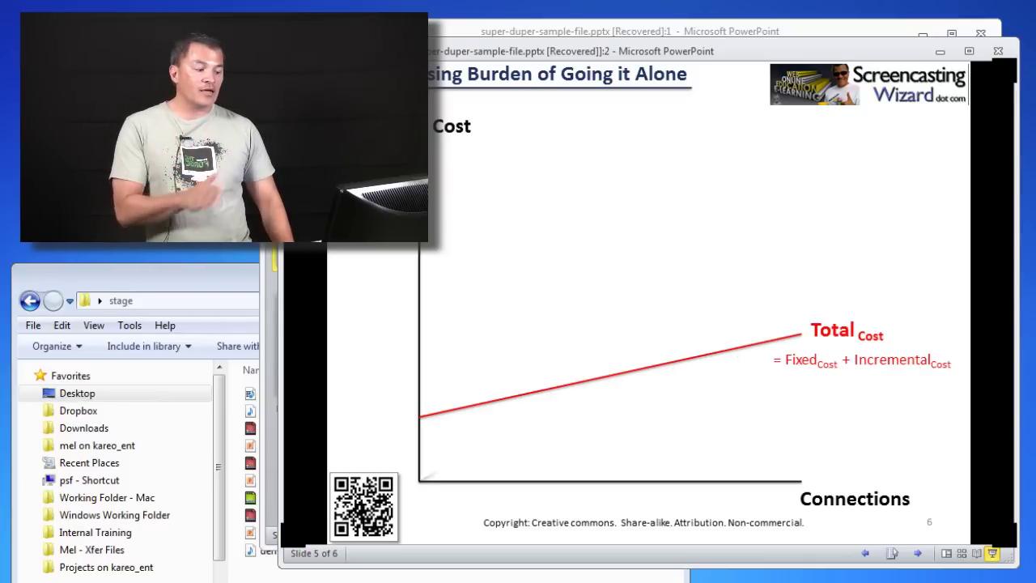
pyautogui.press('Right')
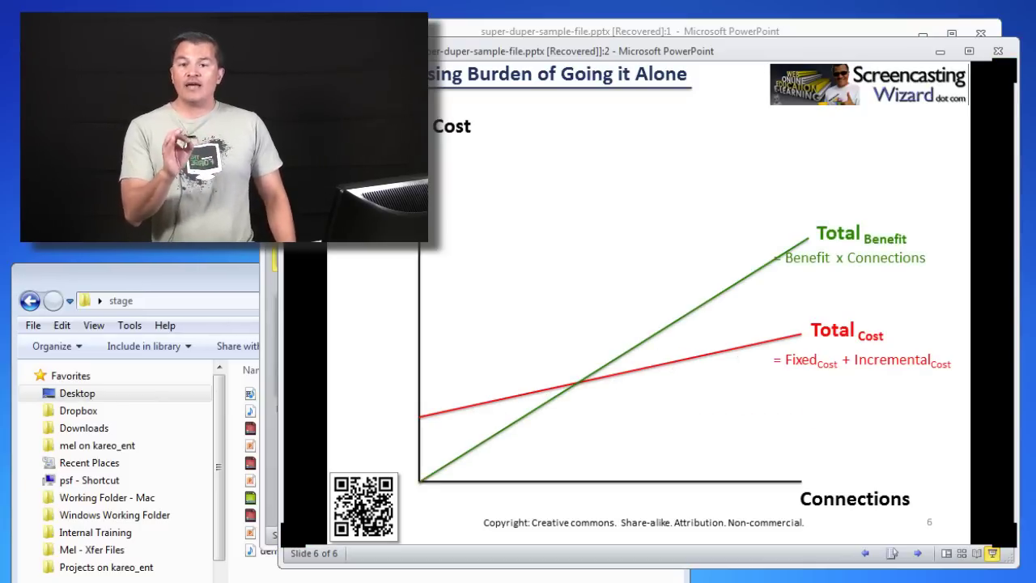
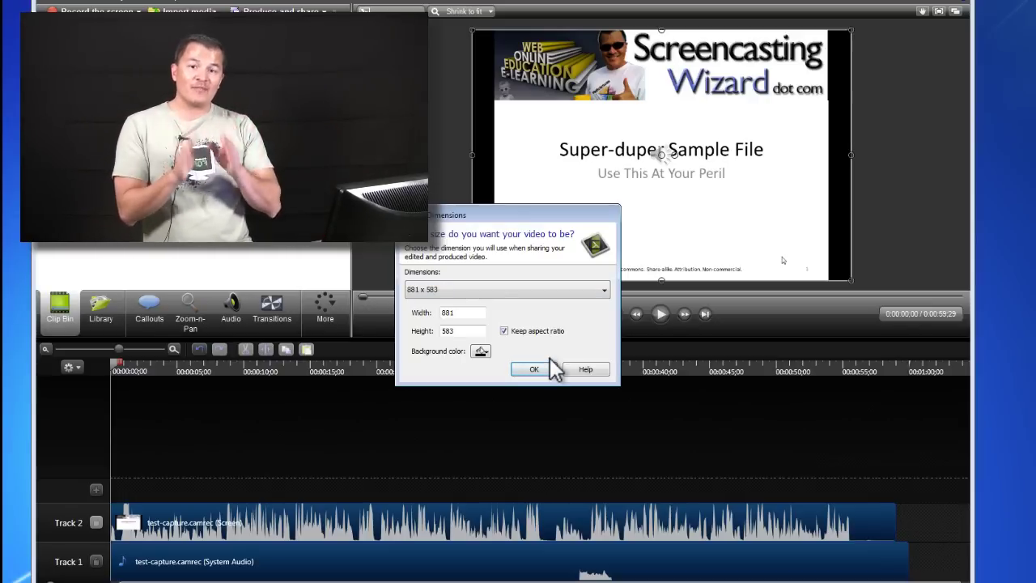
# - Accept 881 x 583 as the video dimensions in Camtasia Studio, play back the captured presentation, and return the playhead to the start
pyautogui.click(534, 368)
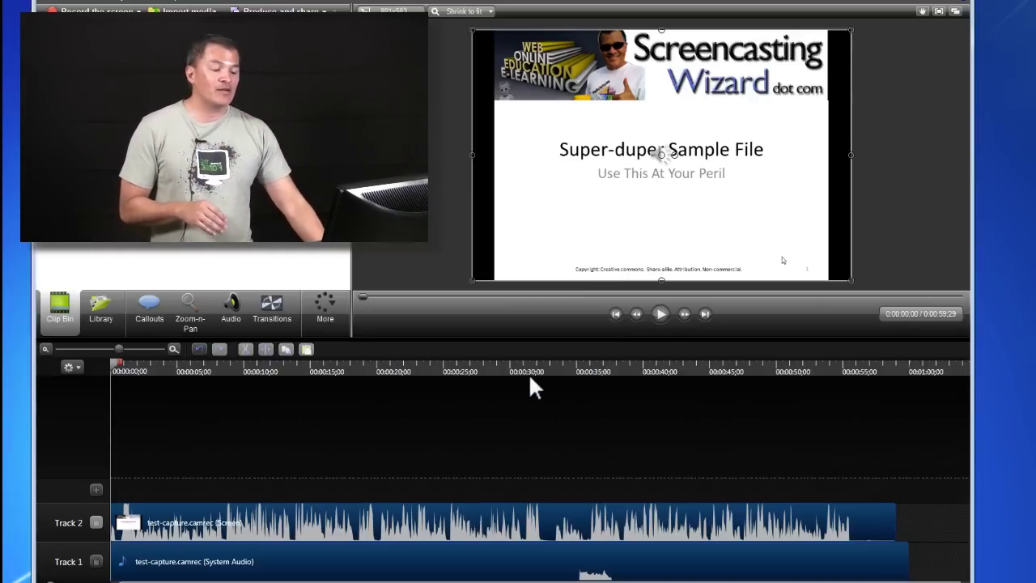
pyautogui.click(372, 418)
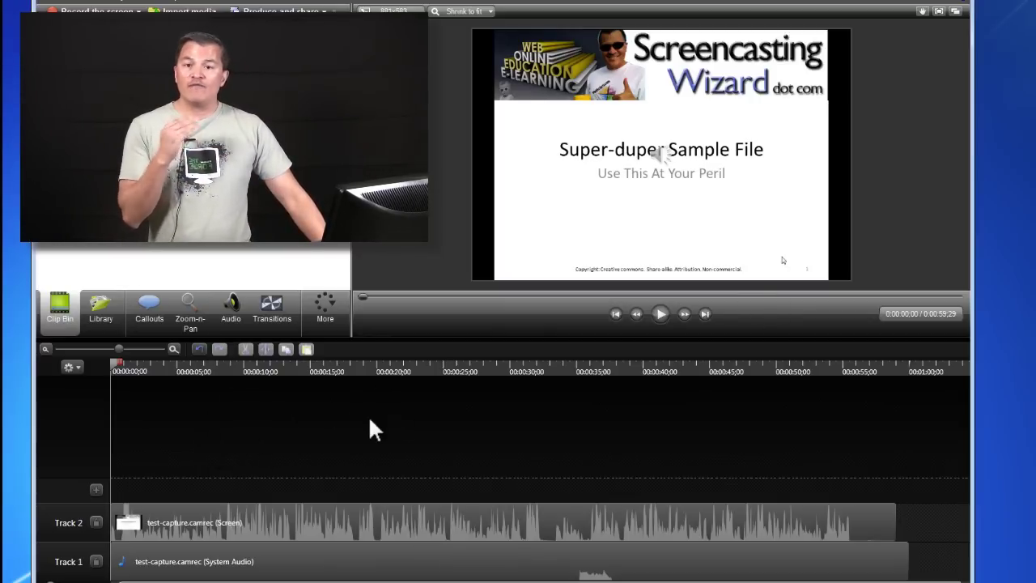
pyautogui.click(657, 314)
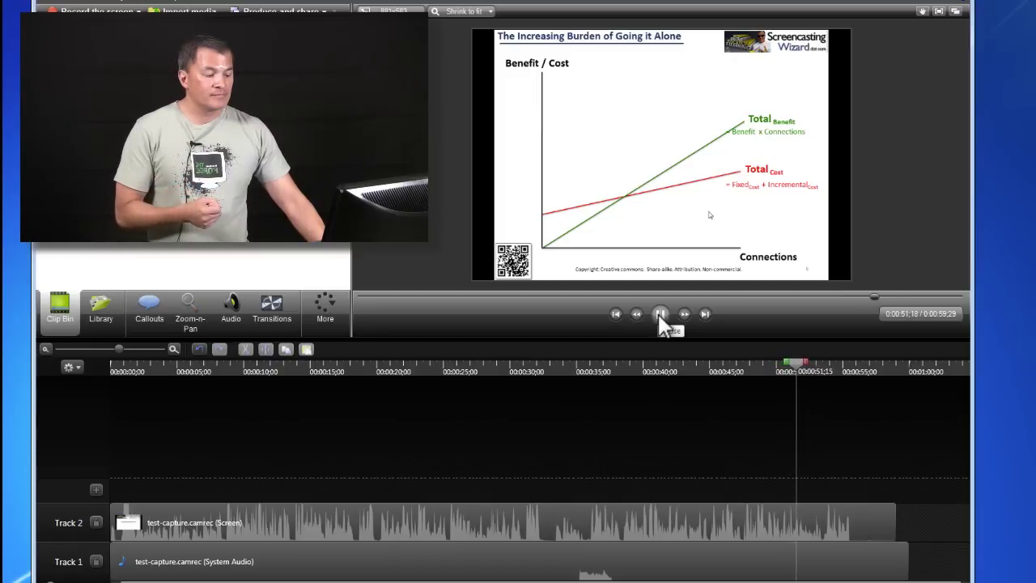
pyautogui.click(660, 316)
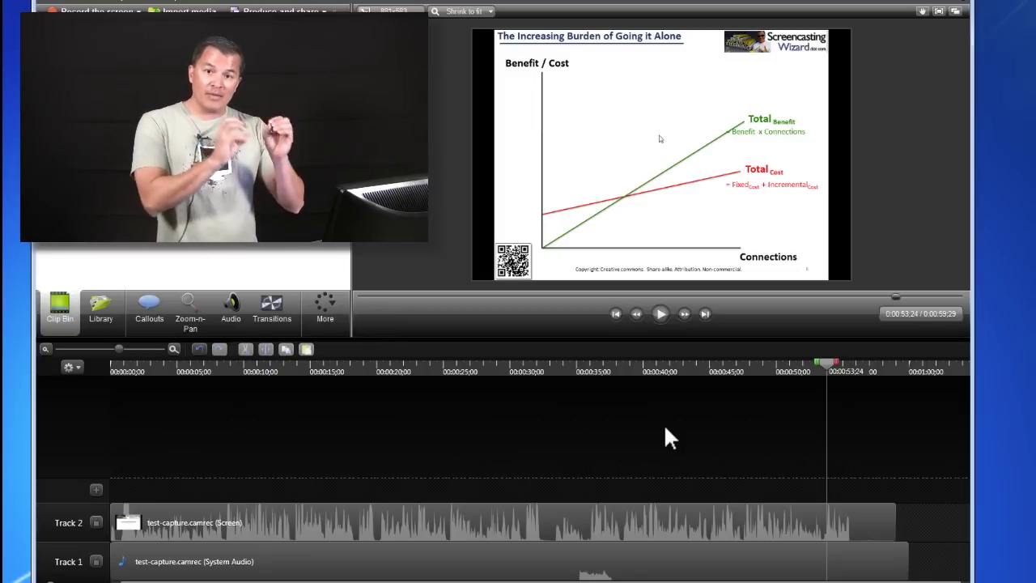
pyautogui.click(652, 416)
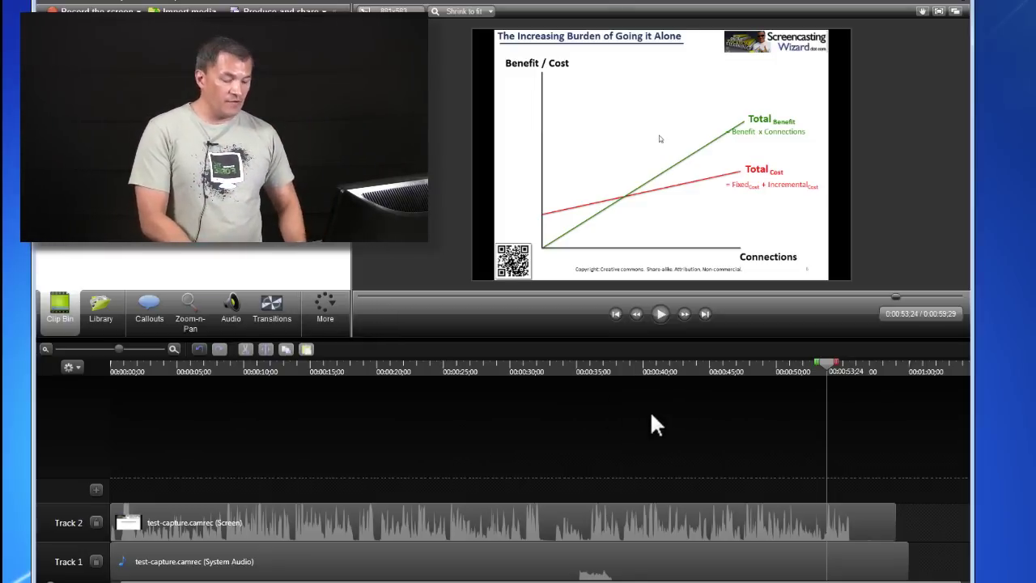
pyautogui.hotkey('ctrl', 'Home')
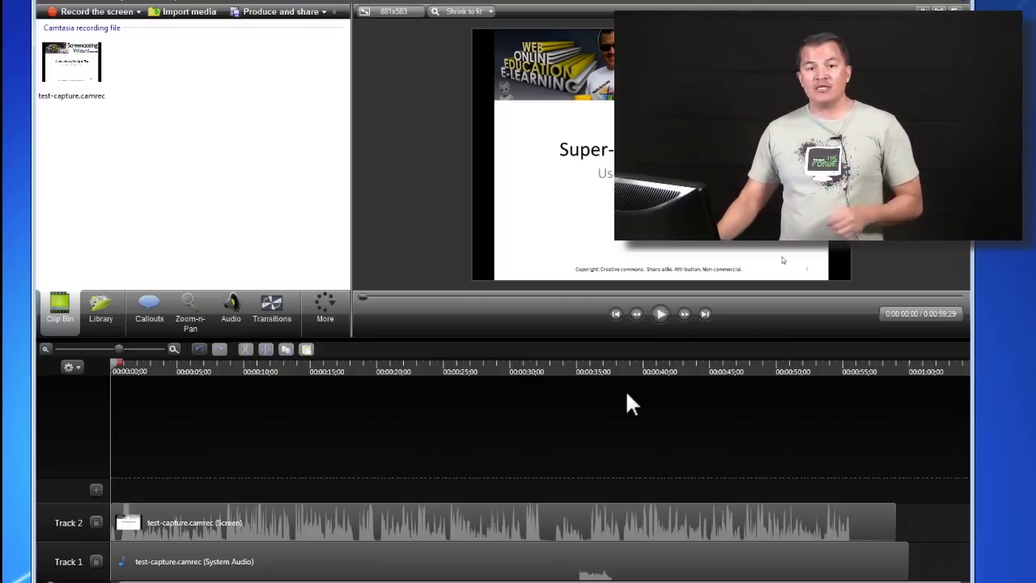
# - Import the audio file sample-30s-music-clip.wav from the stage folder on the desktop into the Clip Bin
pyautogui.rightClick(203, 108)
pyautogui.click(229, 118)
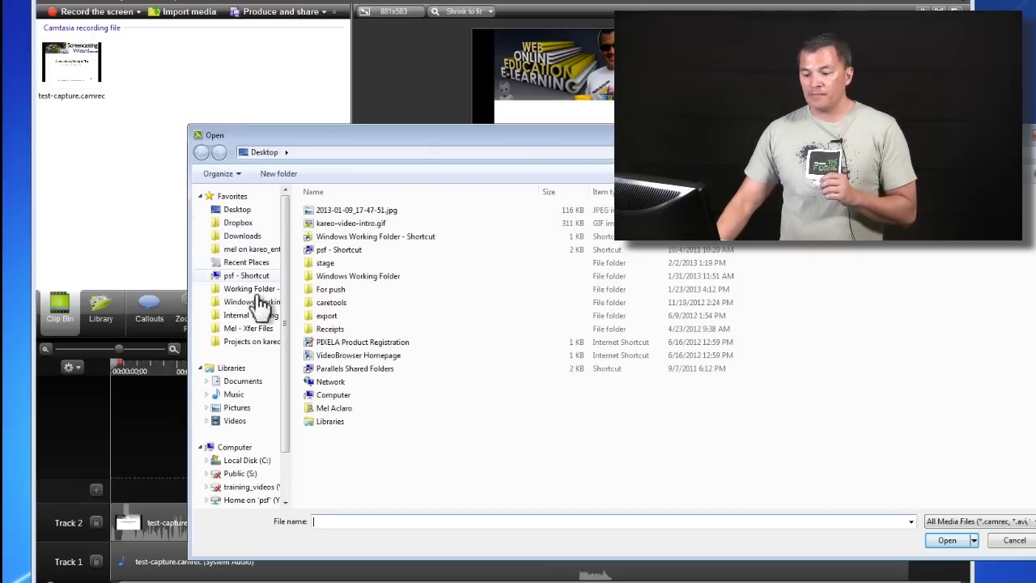
pyautogui.doubleClick(324, 262)
pyautogui.click(346, 250)
pyautogui.doubleClick(346, 251)
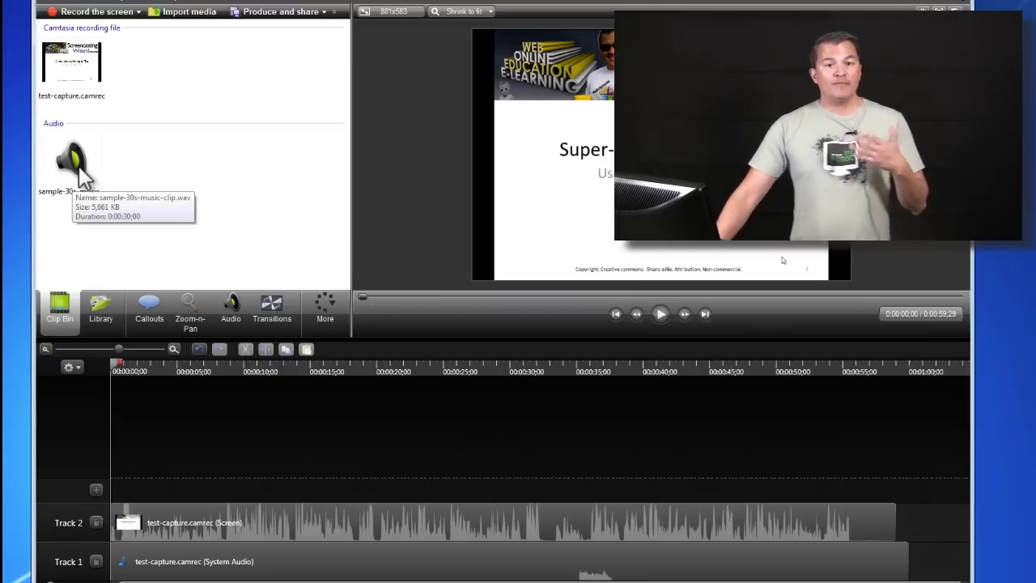
# - Add sample-30s-music-clip.wav to the timeline at the playhead on its own track above the screen recording
pyautogui.rightClick(76, 166)
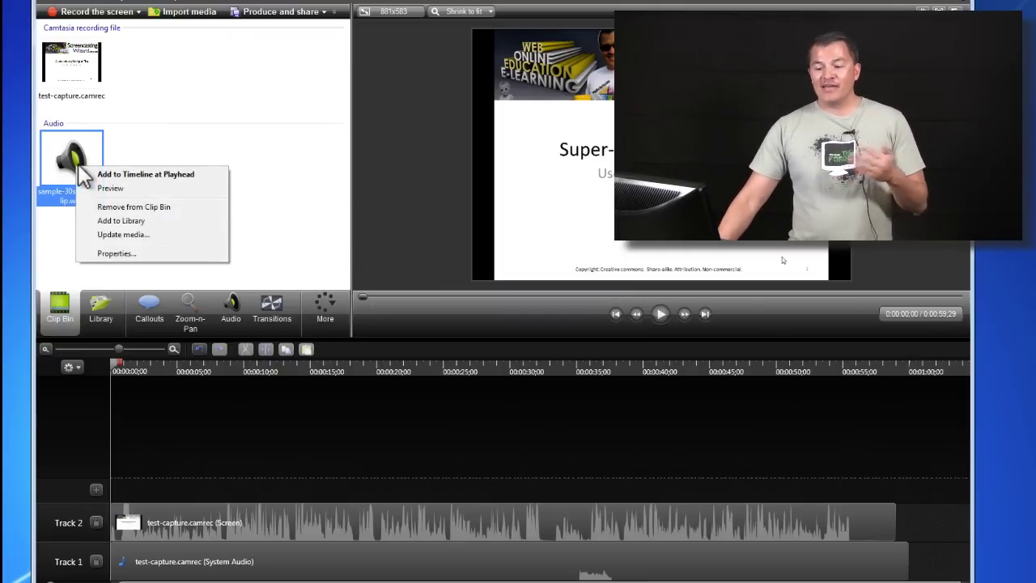
pyautogui.click(105, 175)
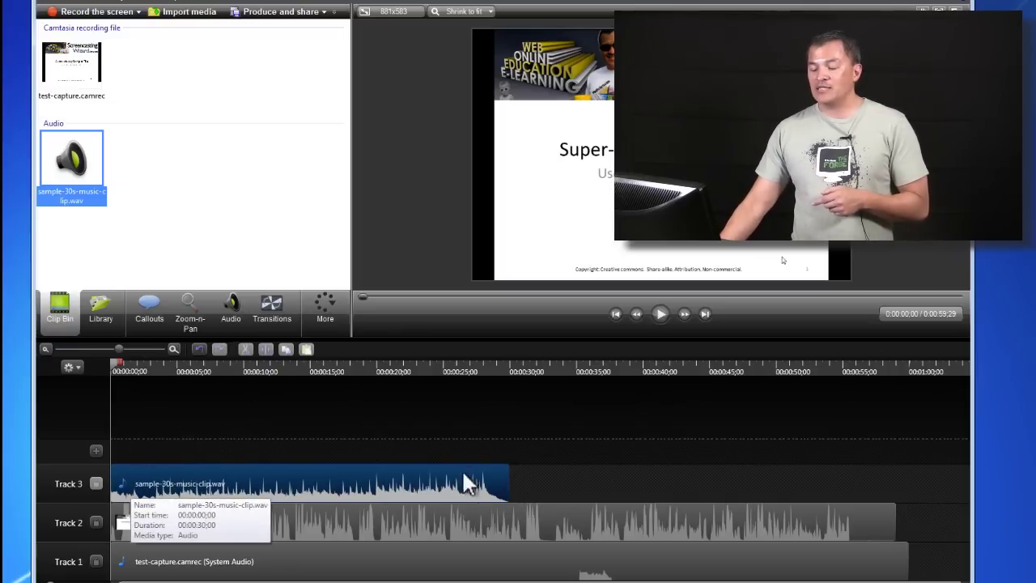
pyautogui.click(480, 422)
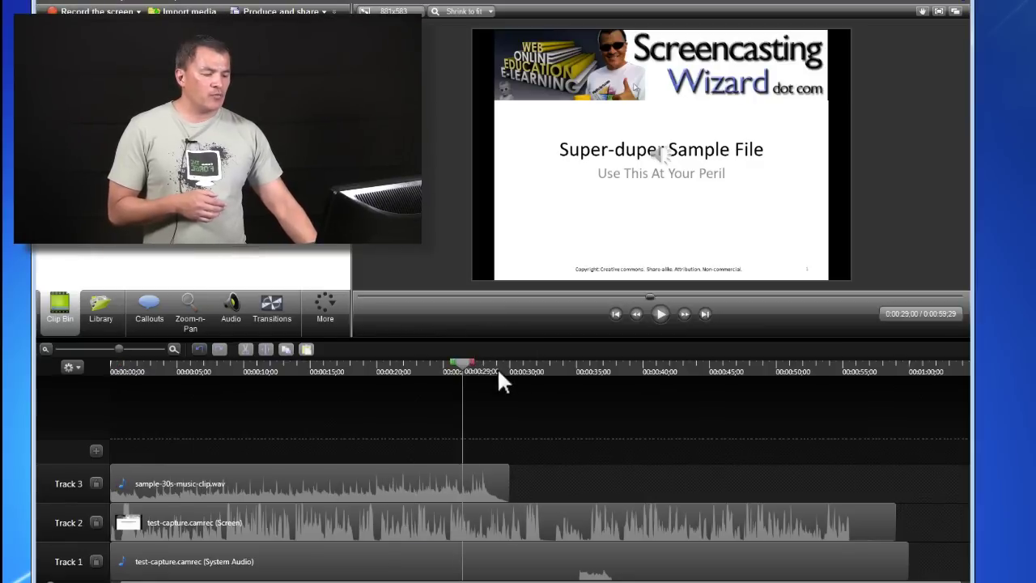
# - Position the playhead at 00:00:35;02 and move the music clip on Track 3 so it starts there
pyautogui.click(540, 368)
pyautogui.moveTo(541, 367); pyautogui.dragTo(577, 364)
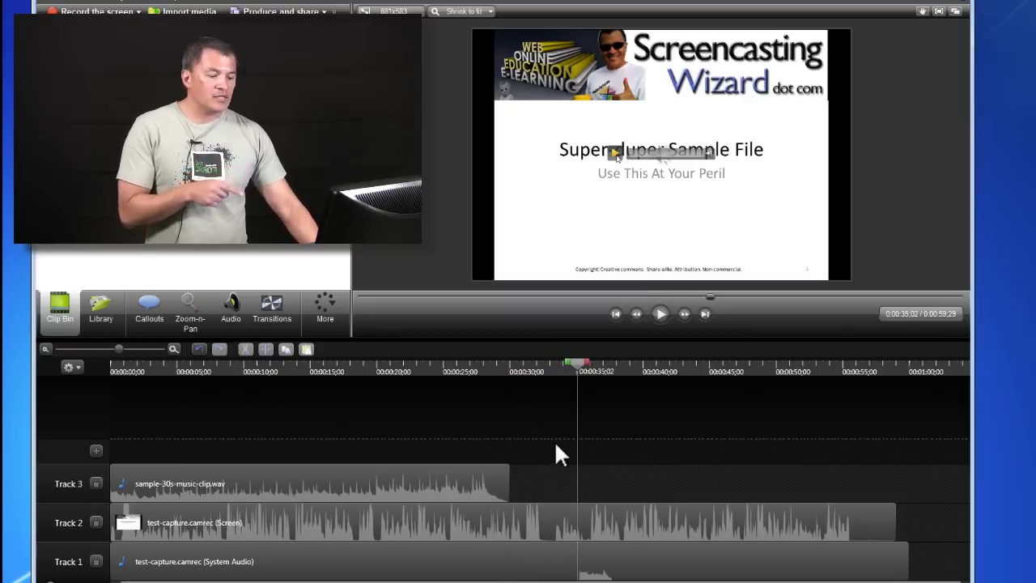
pyautogui.moveTo(416, 465); pyautogui.dragTo(918, 479)
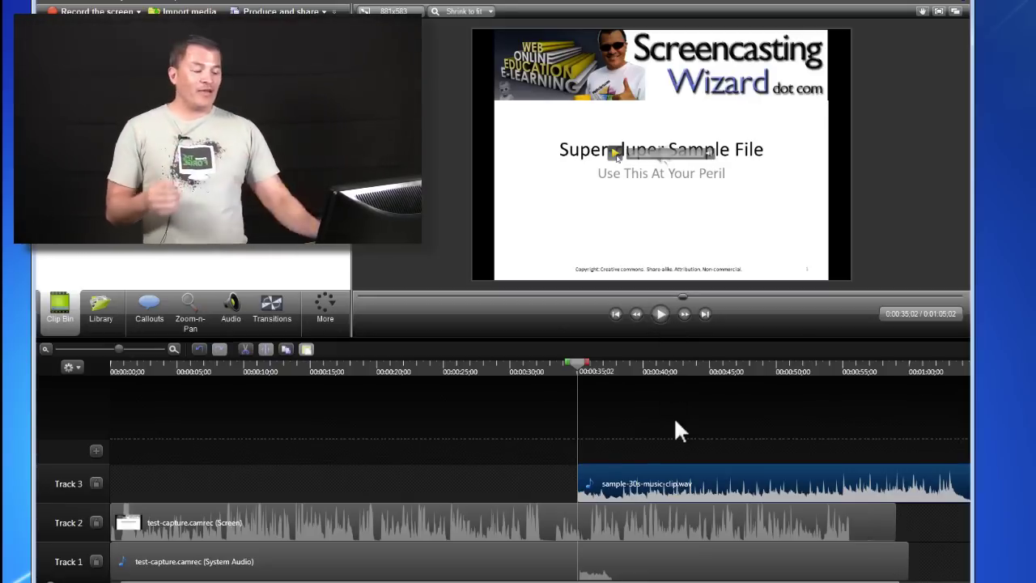
# - Select the test-capture.camrec screen clip on Track 2 and play the timeline from 00:00:35;02 to check the added music
pyautogui.click(611, 522)
pyautogui.click(612, 525)
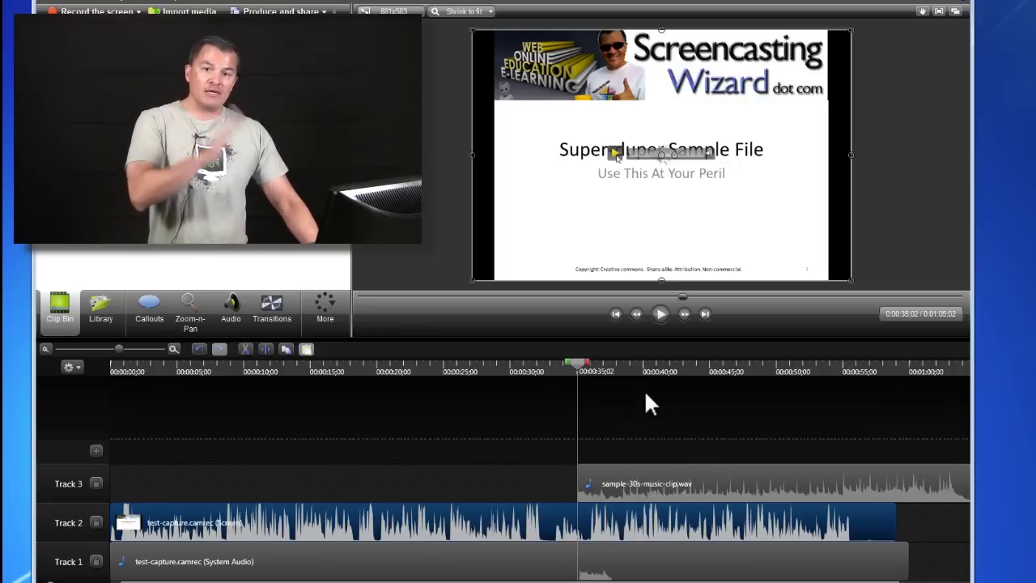
pyautogui.click(657, 314)
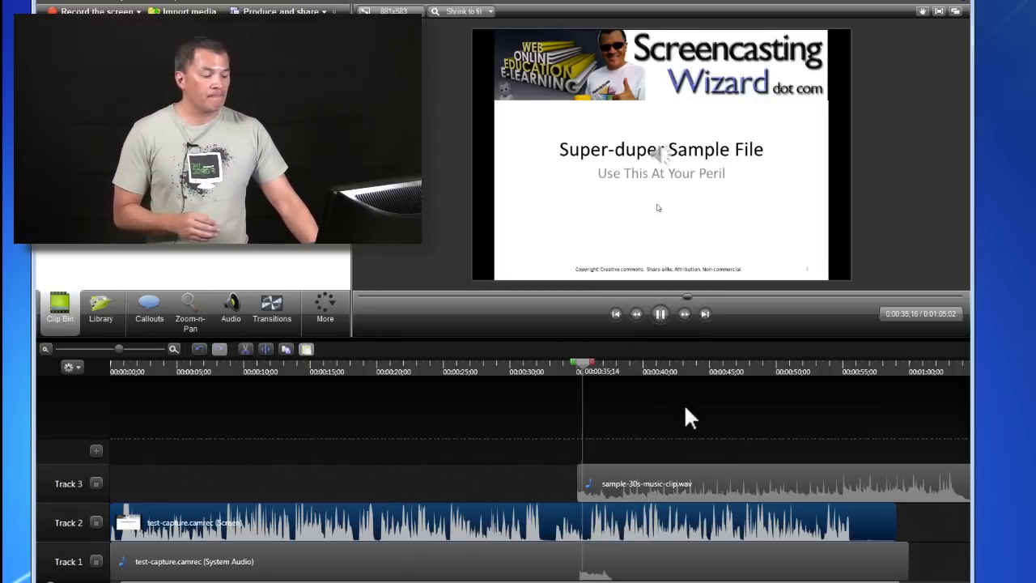